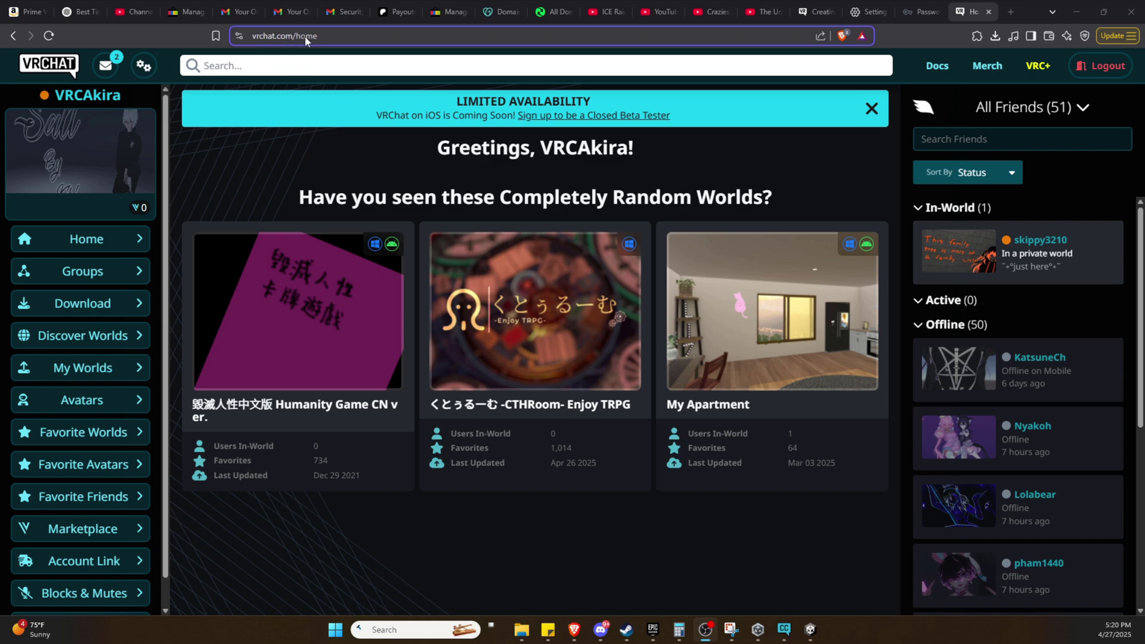
Step: Open VRChat's download page with the Creator Companion
click(30, 241)
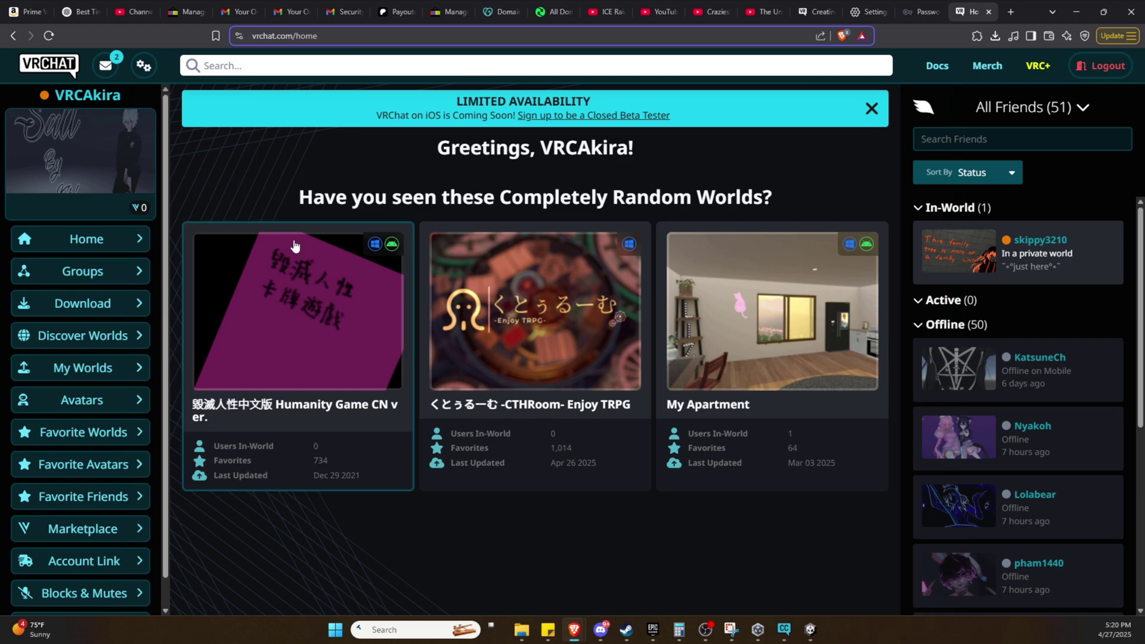
click(102, 305)
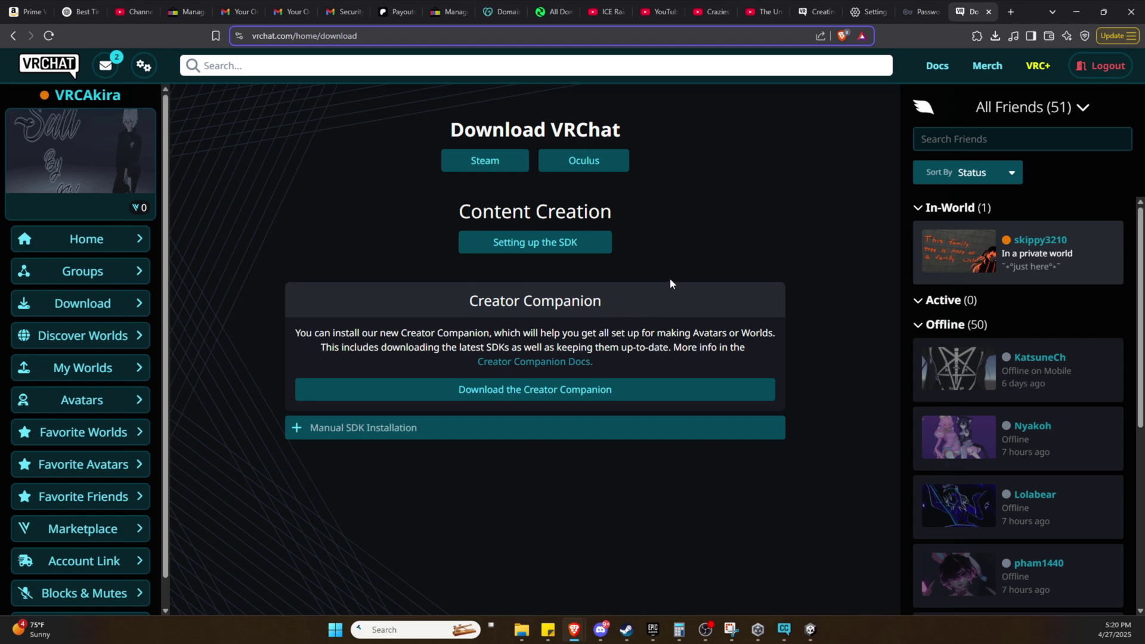
Step: Search the web for "unity hub" in a new tab and look through Unity's Unity Hub page
click(1011, 13)
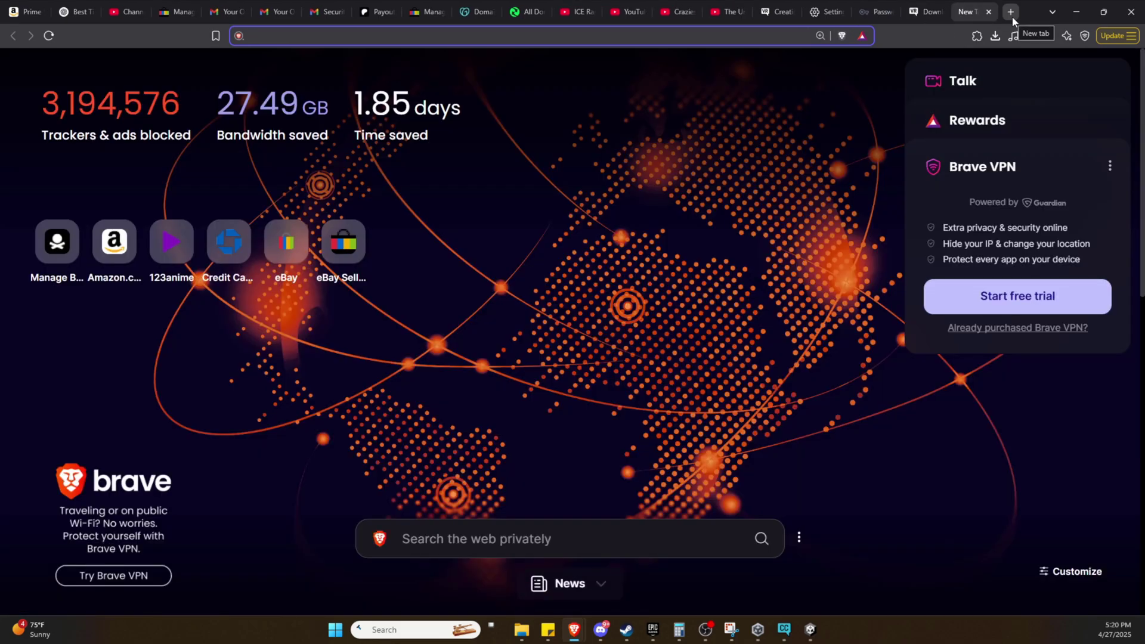
text(unity hub)
key(Return)
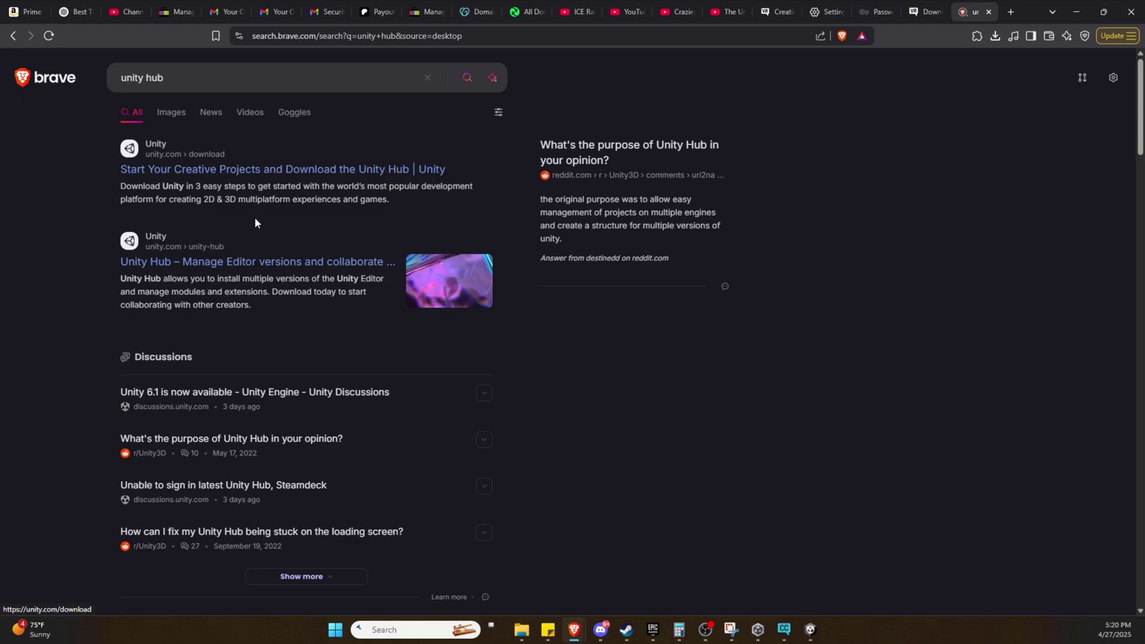
click(249, 262)
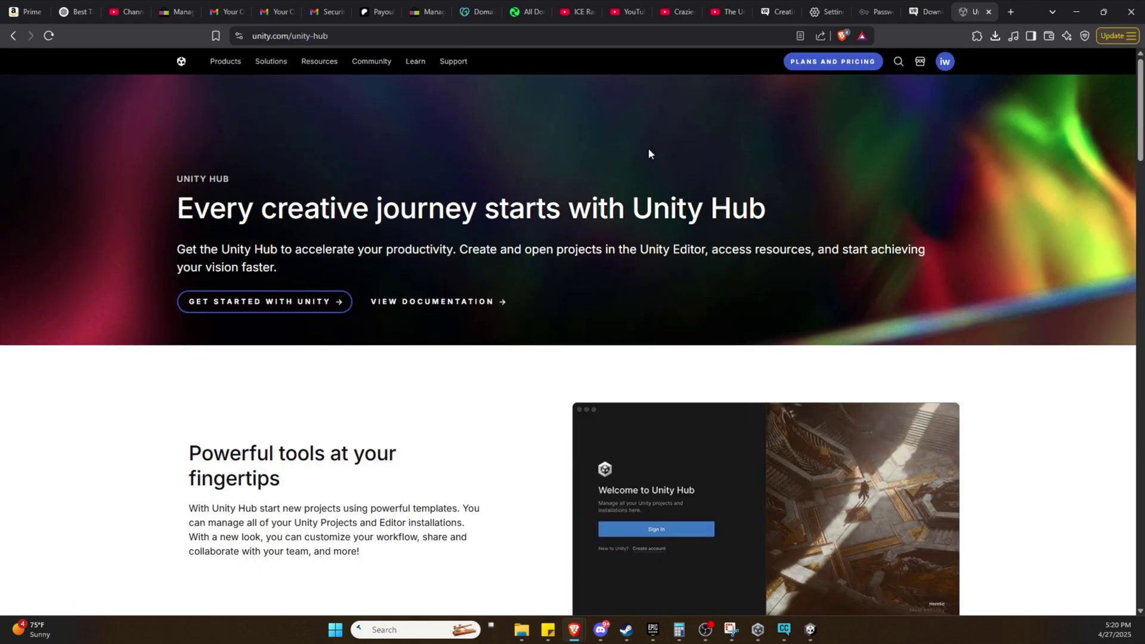
scroll(639, 149, down, 5)
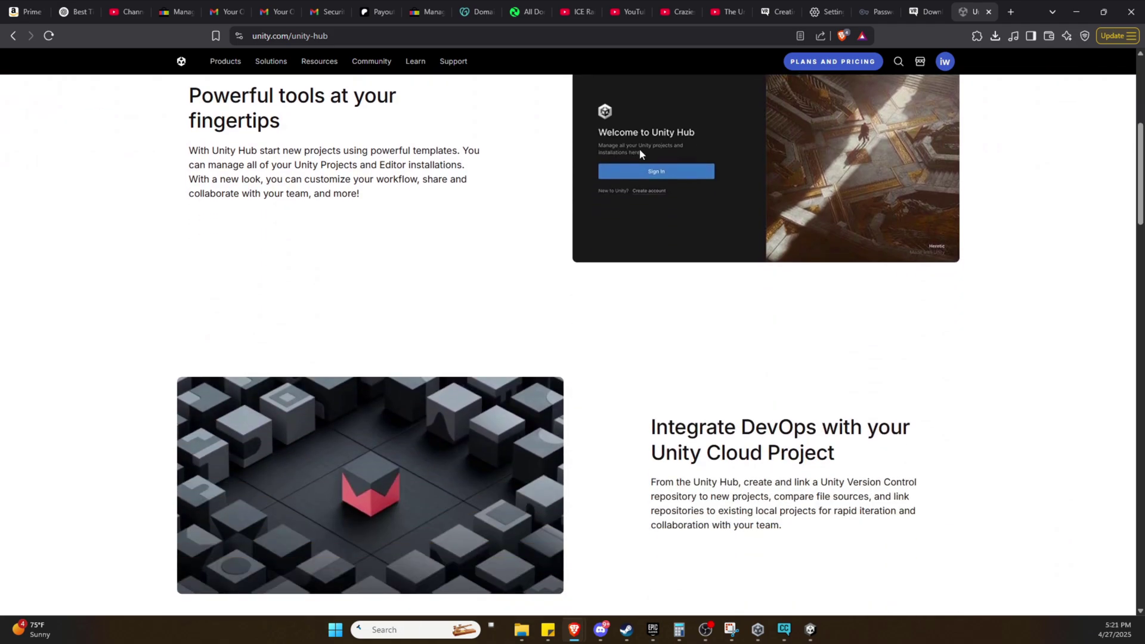
scroll(639, 148, up, 4)
scroll(639, 154, up, 2)
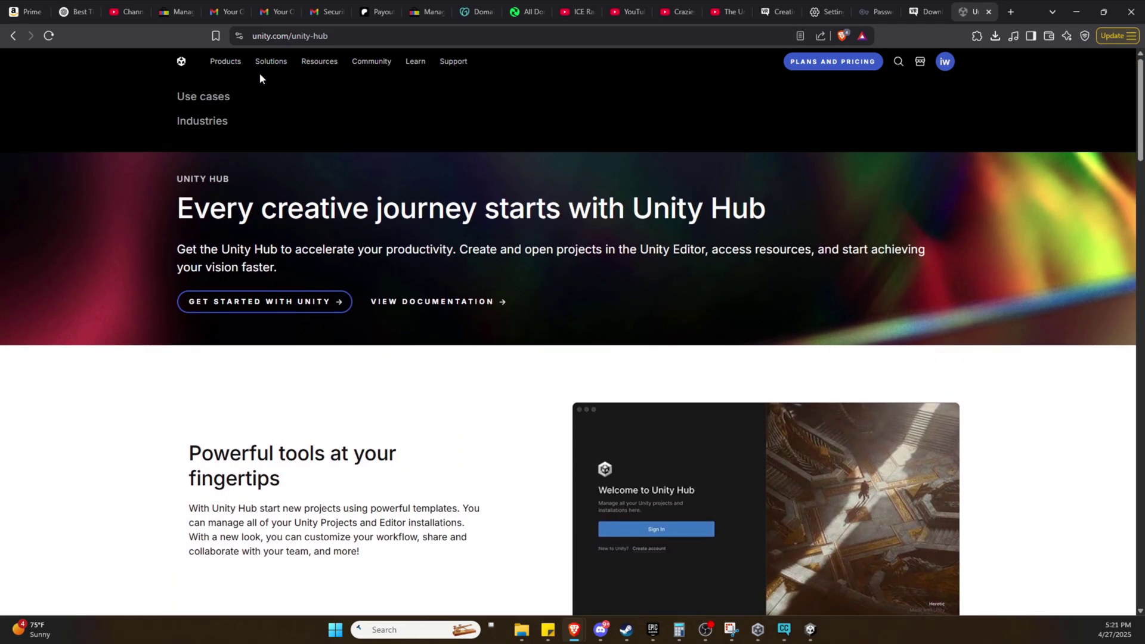
mouse_move(236, 67)
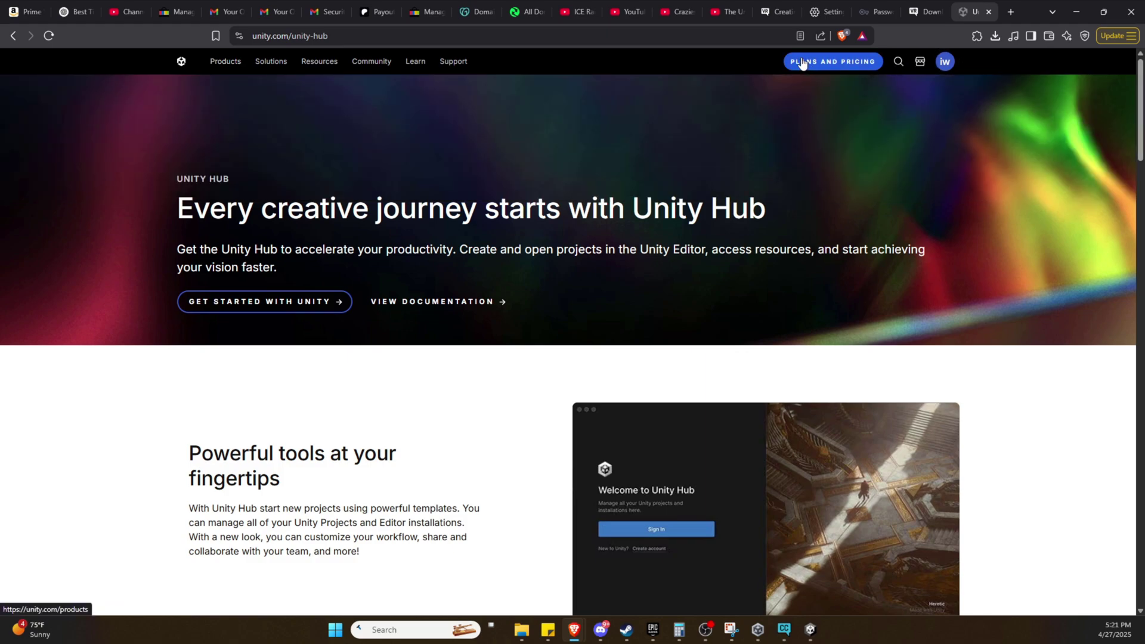
mouse_move(424, 69)
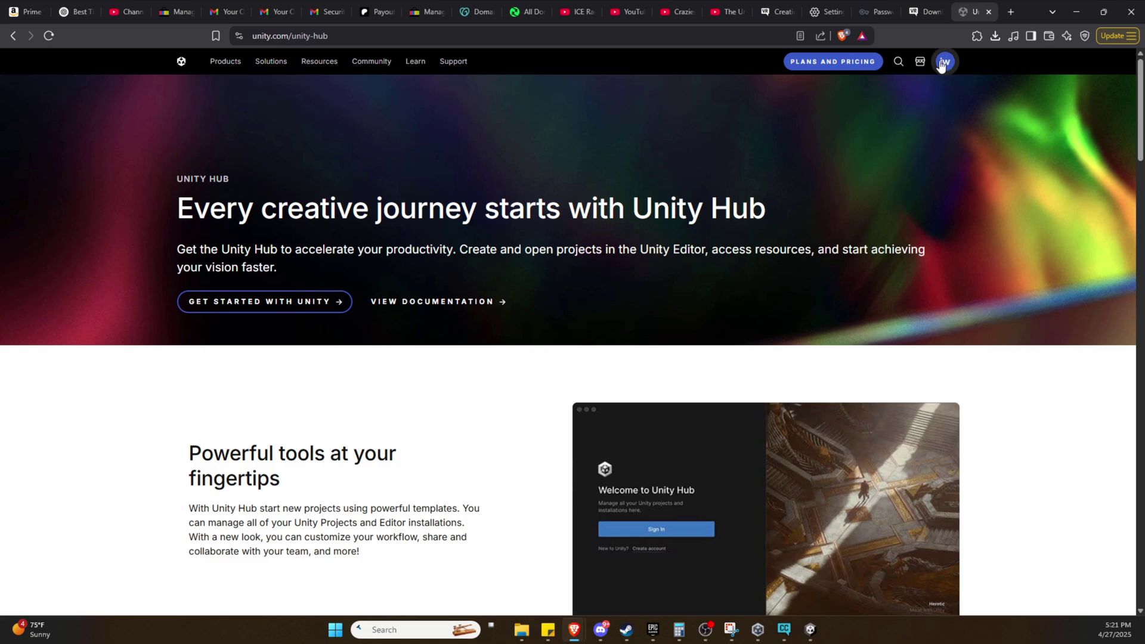
mouse_move(279, 67)
Step: Switch to Unity Hub and check which Unity editor versions are installed
key(alt+Tab)
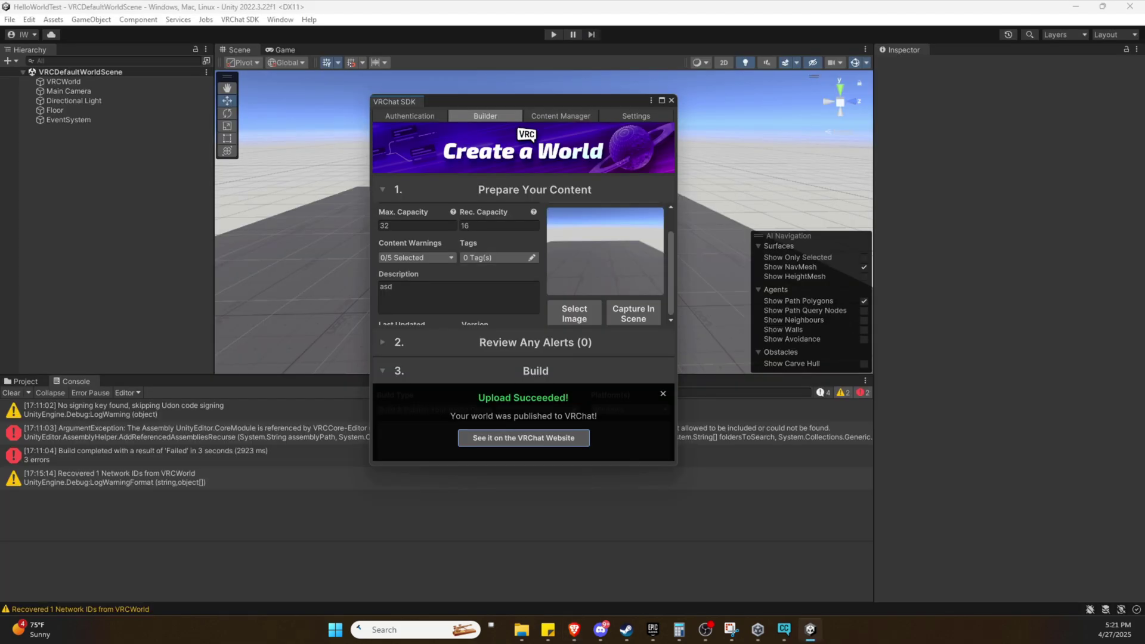
key(alt+Tab)
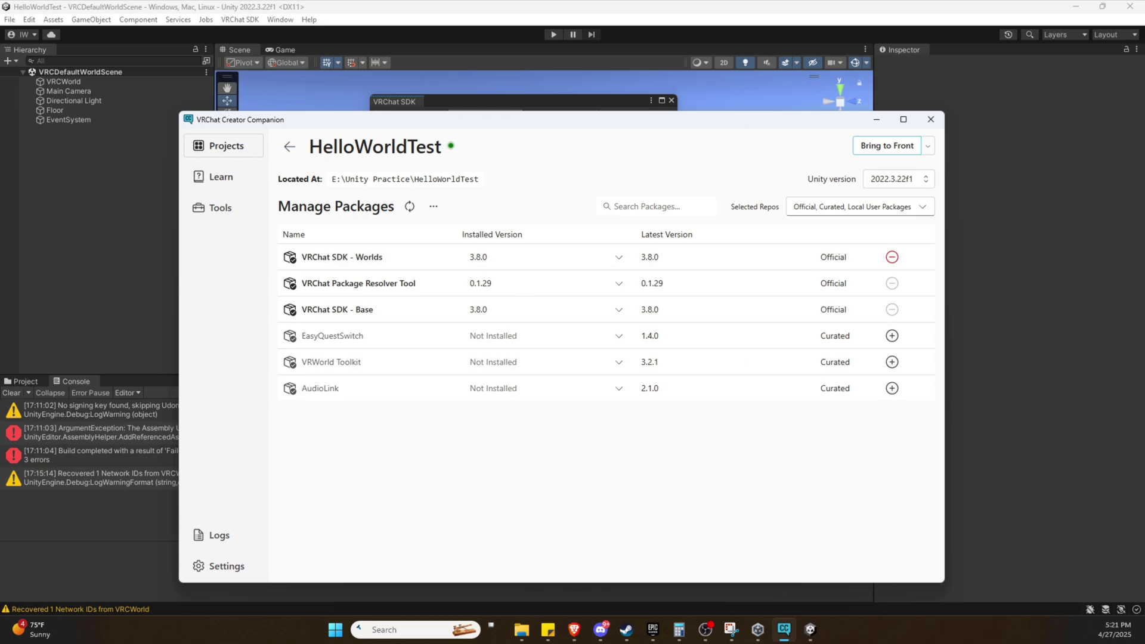
key(alt+Tab)
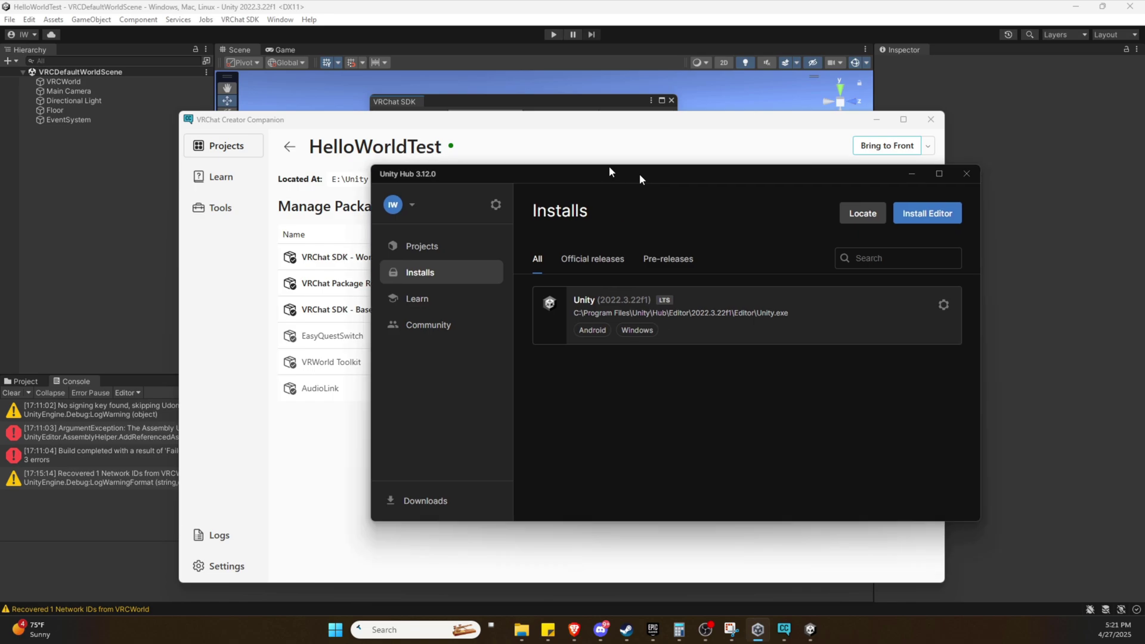
drag(609, 165, 506, 145)
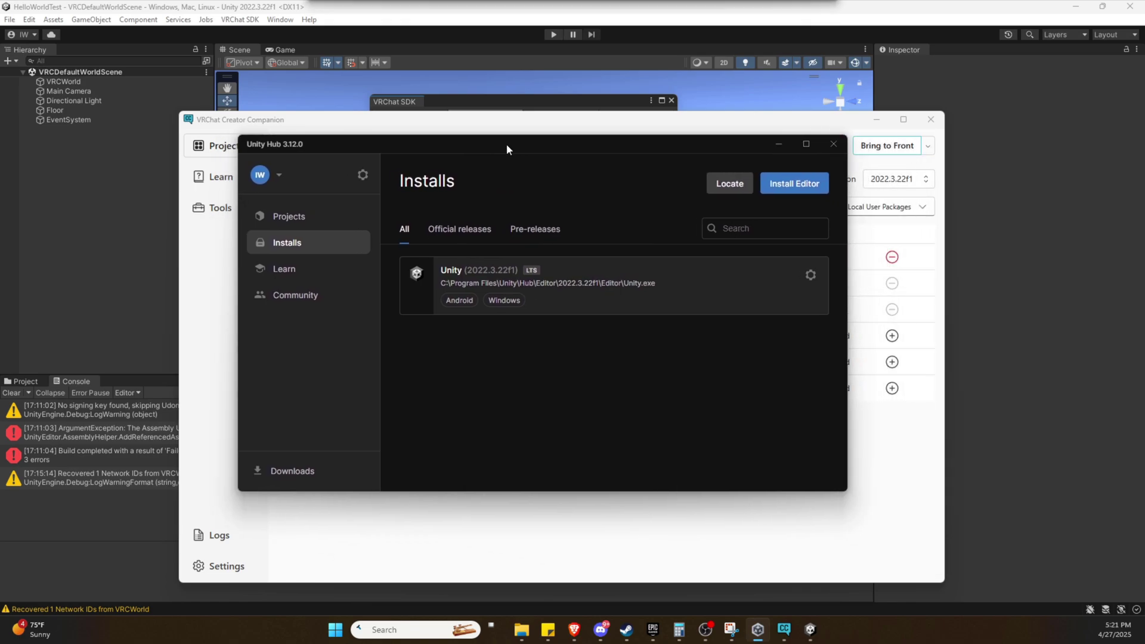
click(288, 221)
click(288, 246)
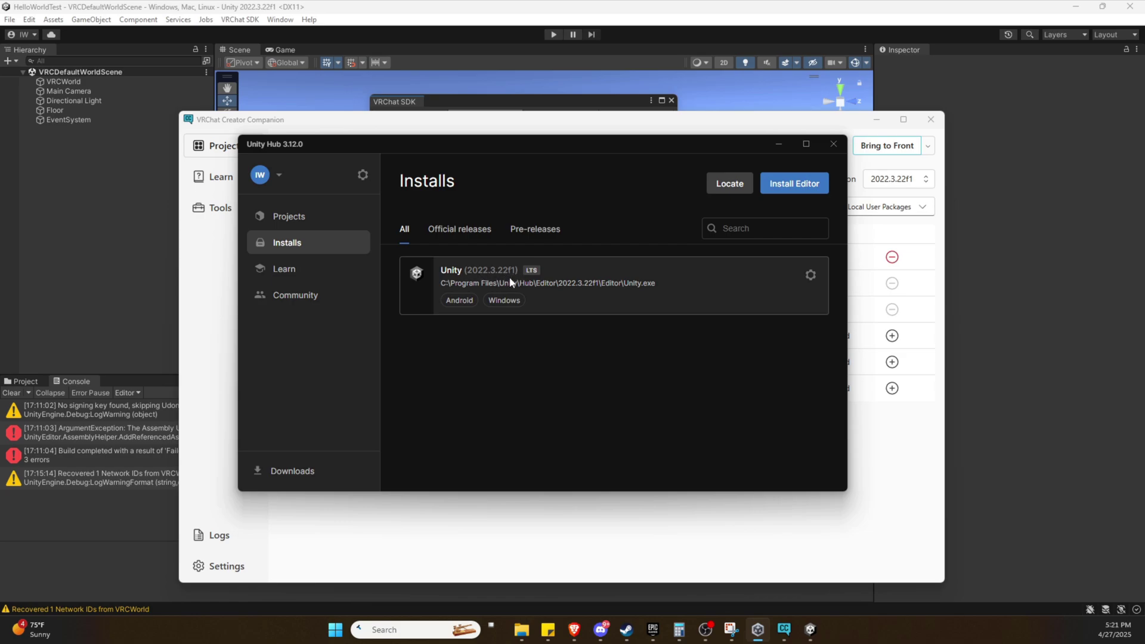
click(772, 142)
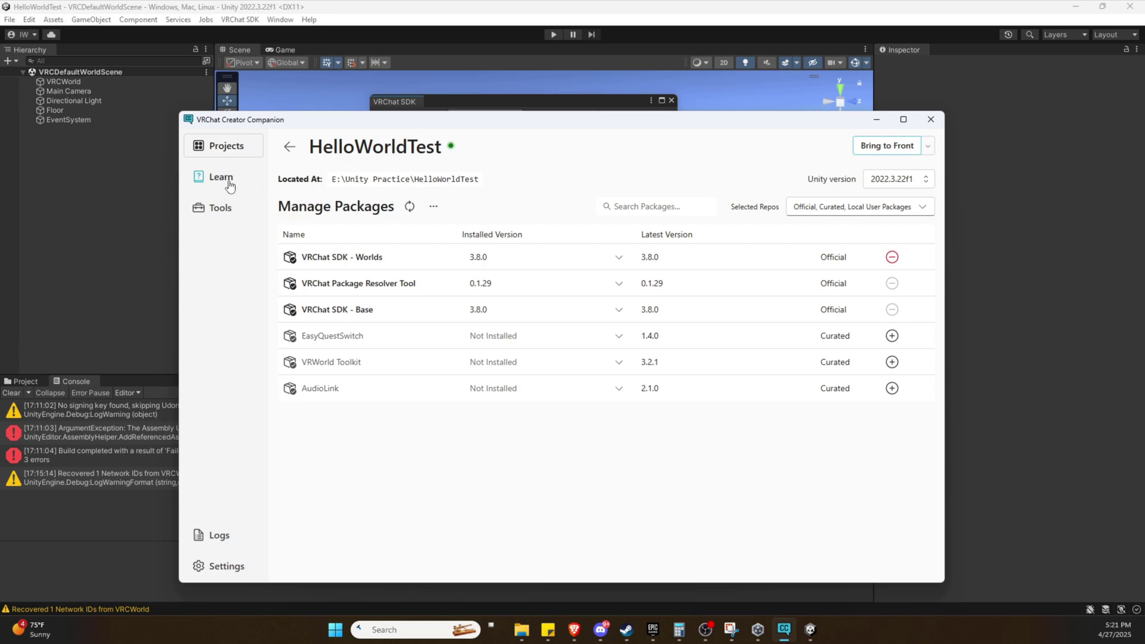
Step: Create a new project named HelloWorld in the VRChat Creator Companion from the Unity 2022 World Project template
click(290, 147)
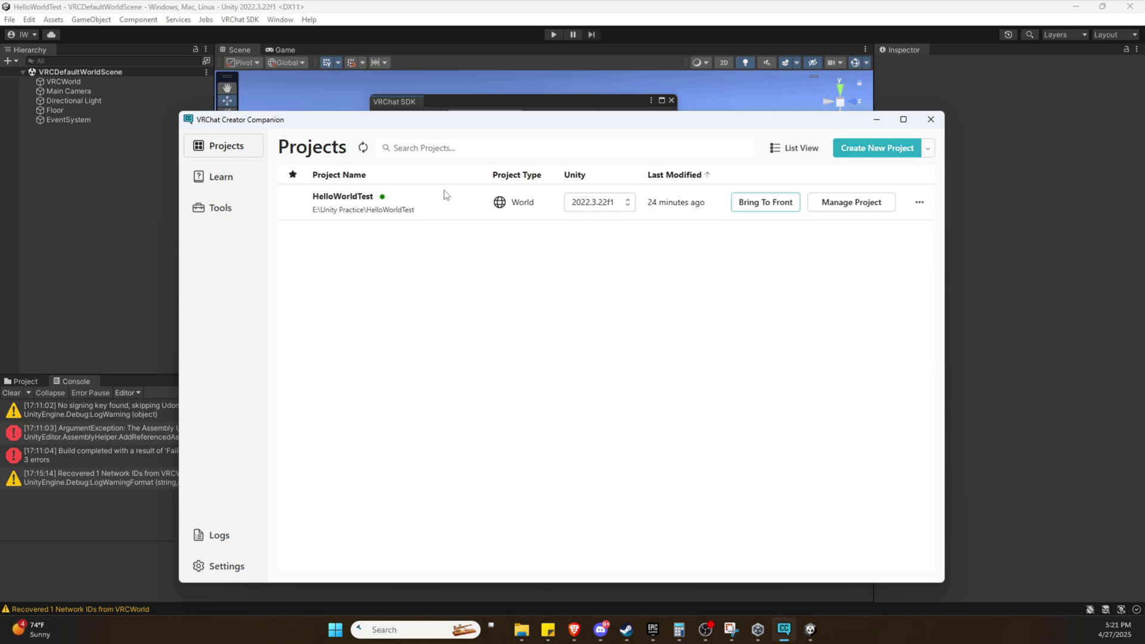
click(886, 149)
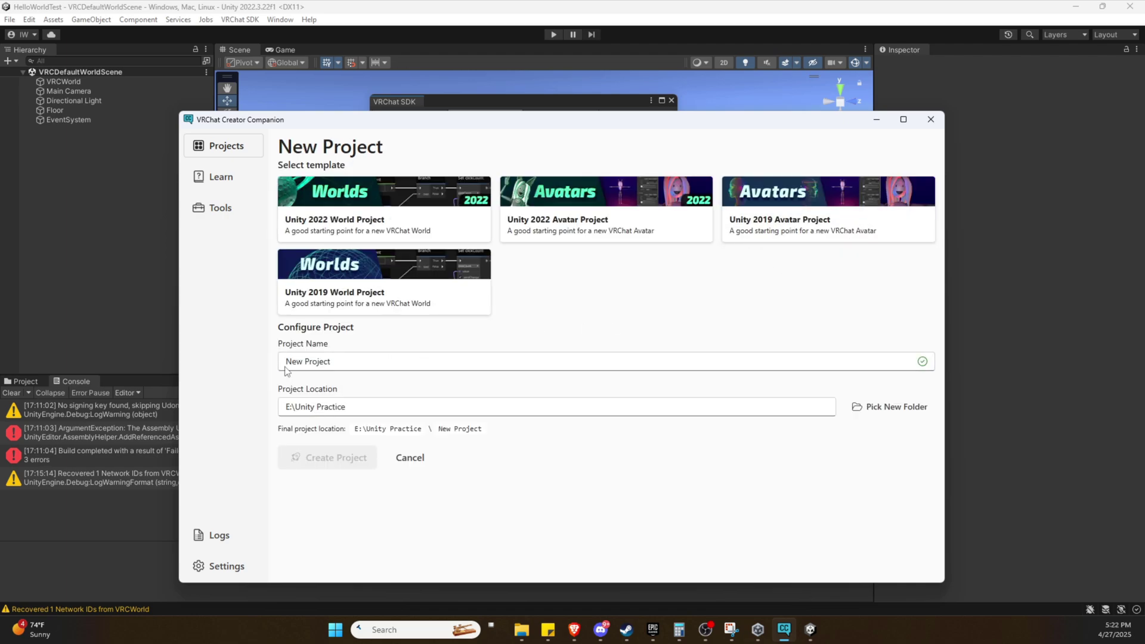
triple_click(307, 362)
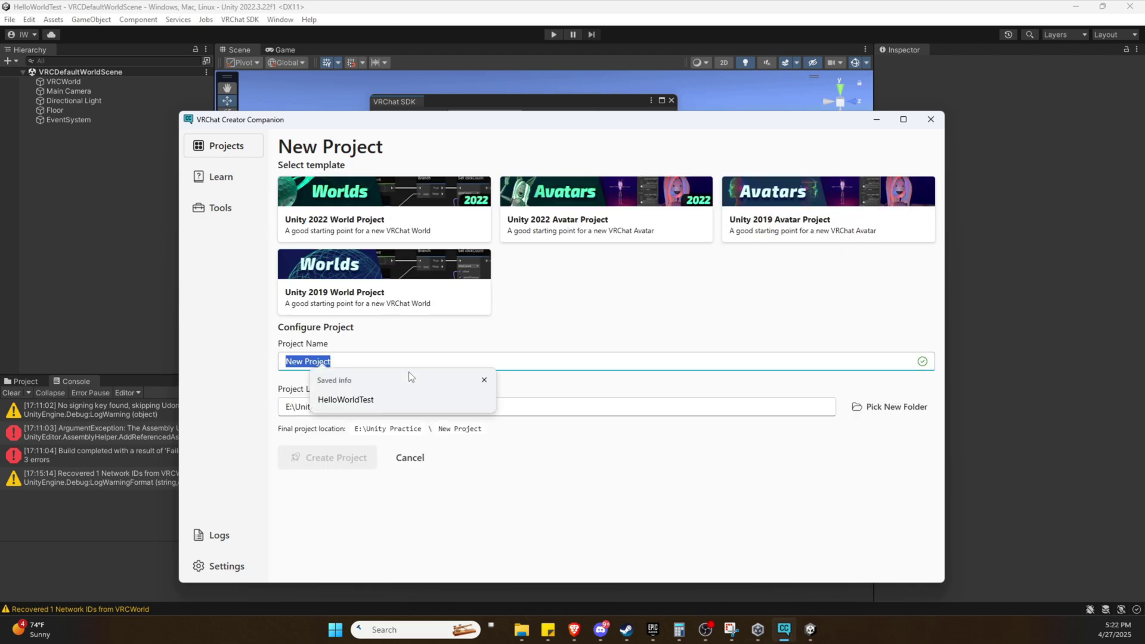
text(HelloWorld)
click(534, 490)
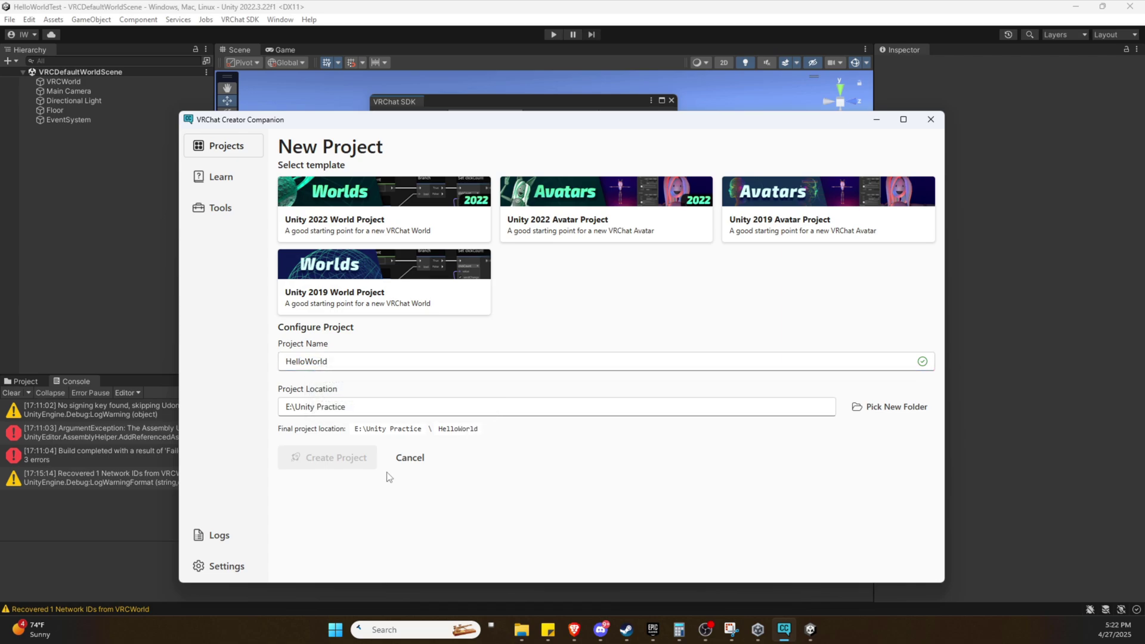
click(404, 216)
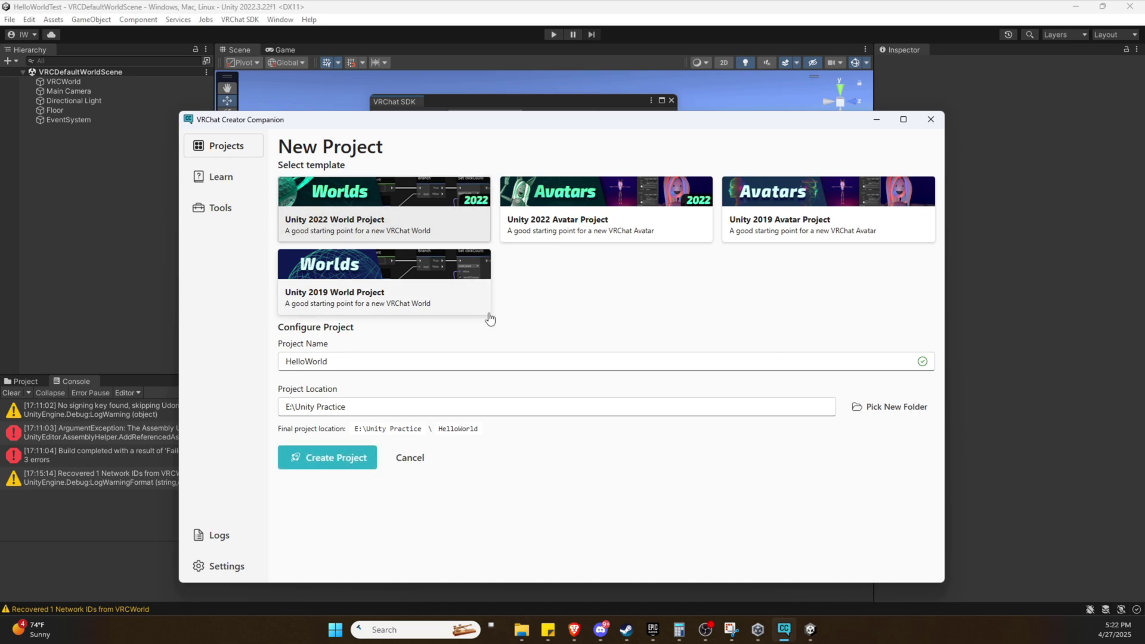
click(341, 459)
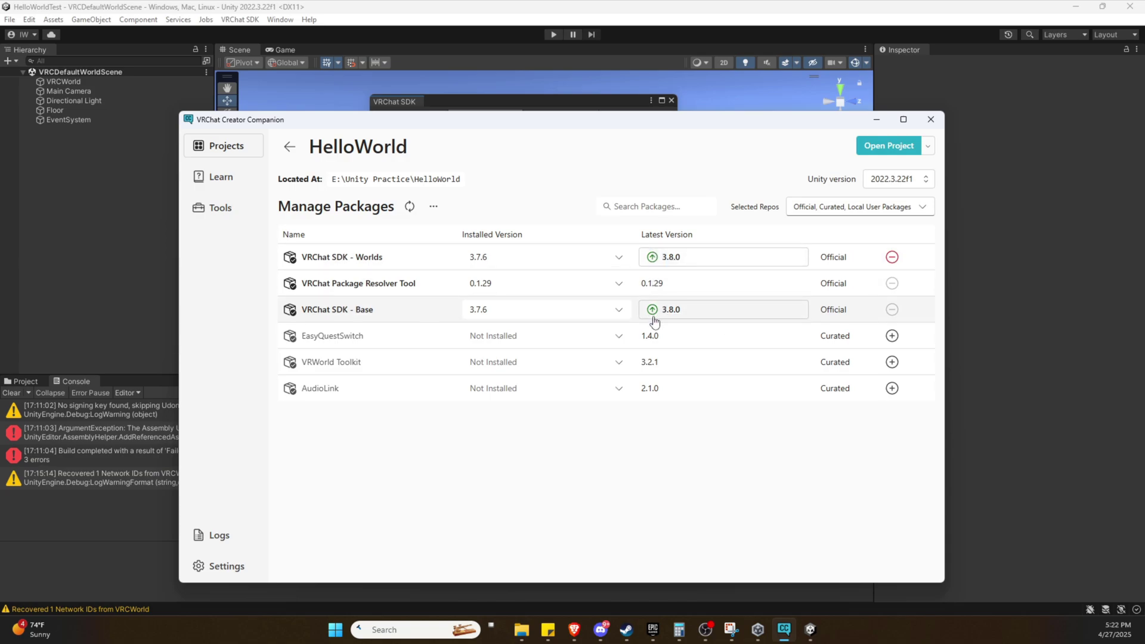
Step: Upgrade the VRChat SDK - Worlds package to version 3.8.0 and open the HelloWorld project in Unity
click(652, 260)
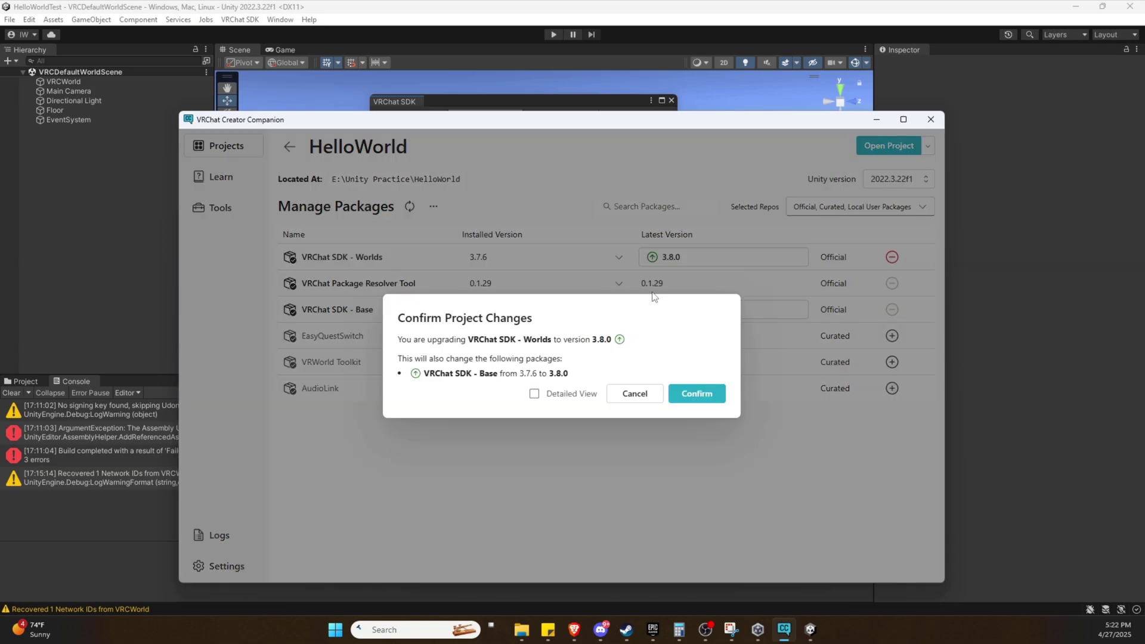
click(700, 406)
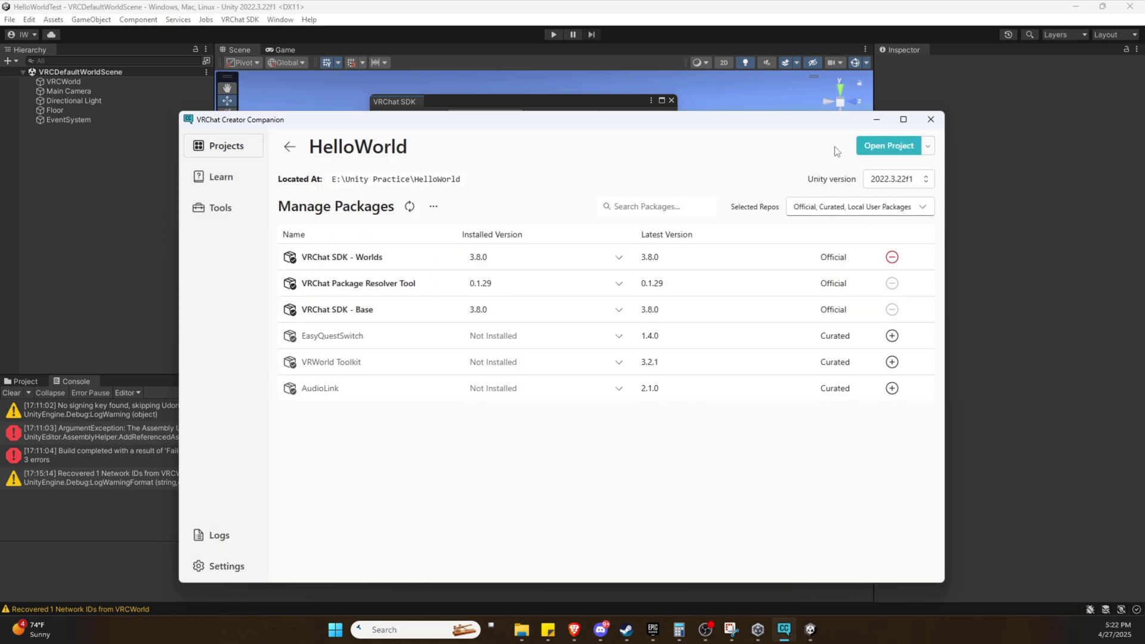
click(884, 148)
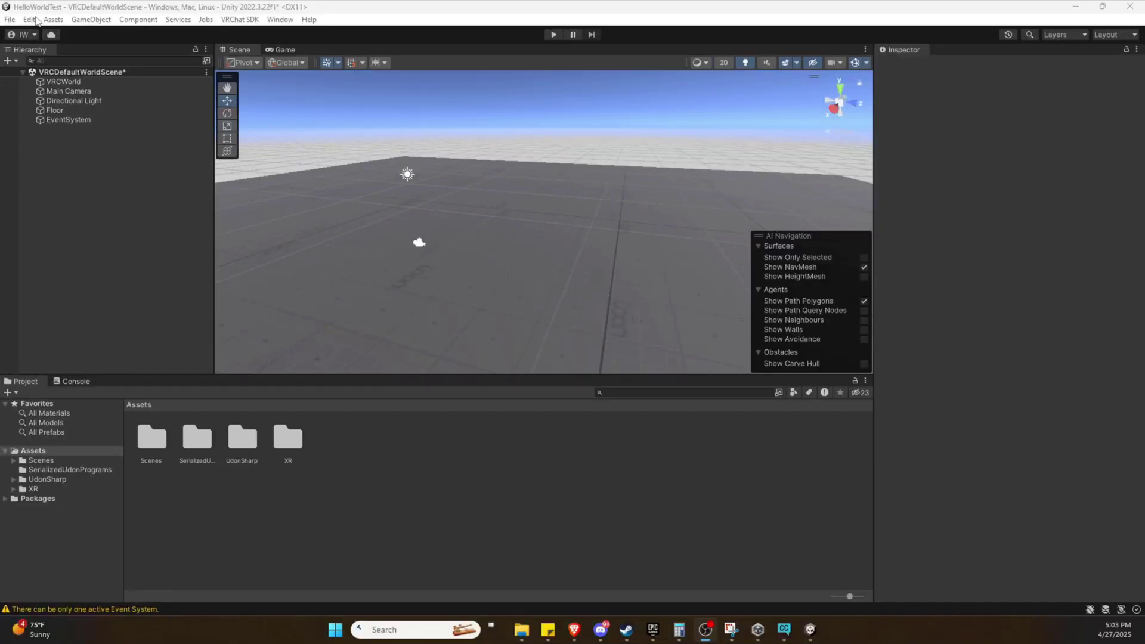
Step: Test the default world in Play mode with the VRChat Client Simulator, closing its menu to explore, and exit Play mode
right_drag(503, 193, 530, 176)
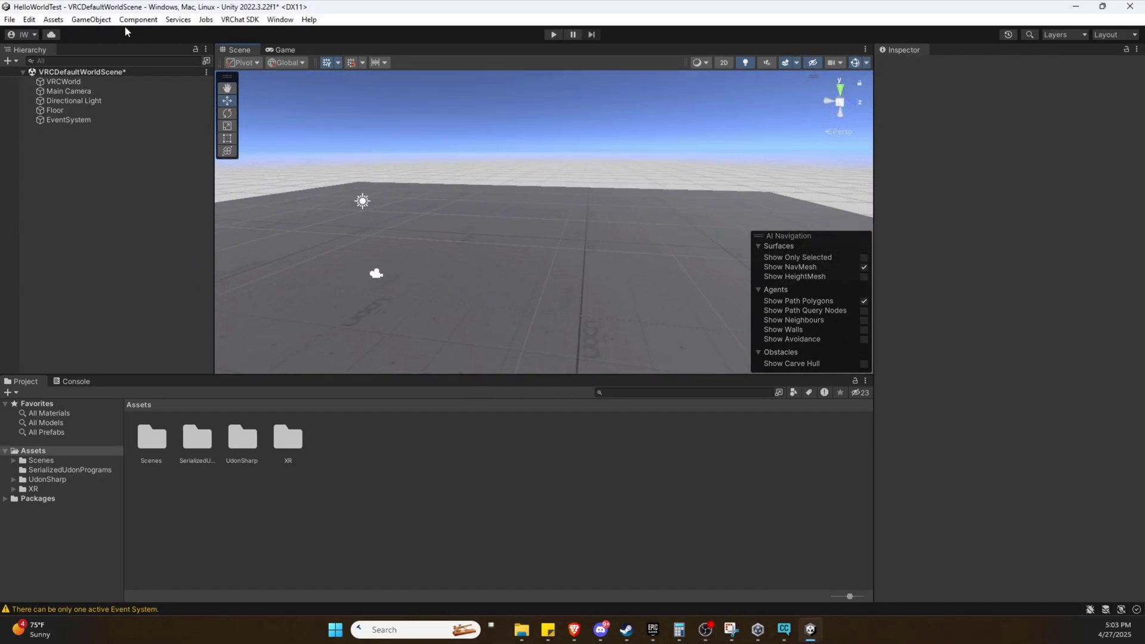
click(553, 35)
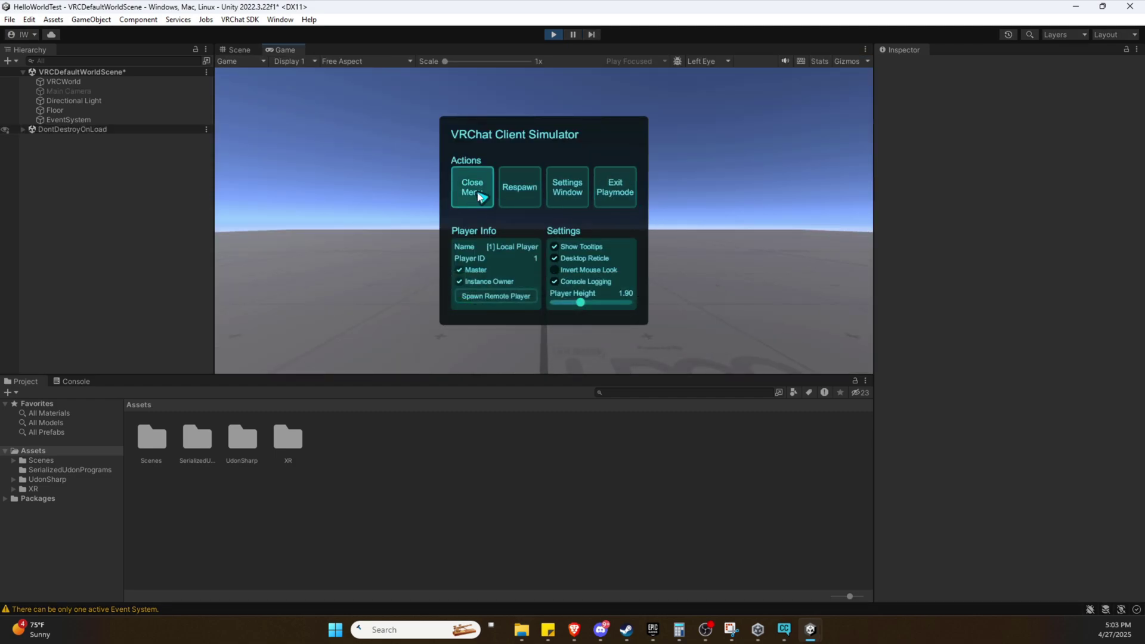
click(473, 190)
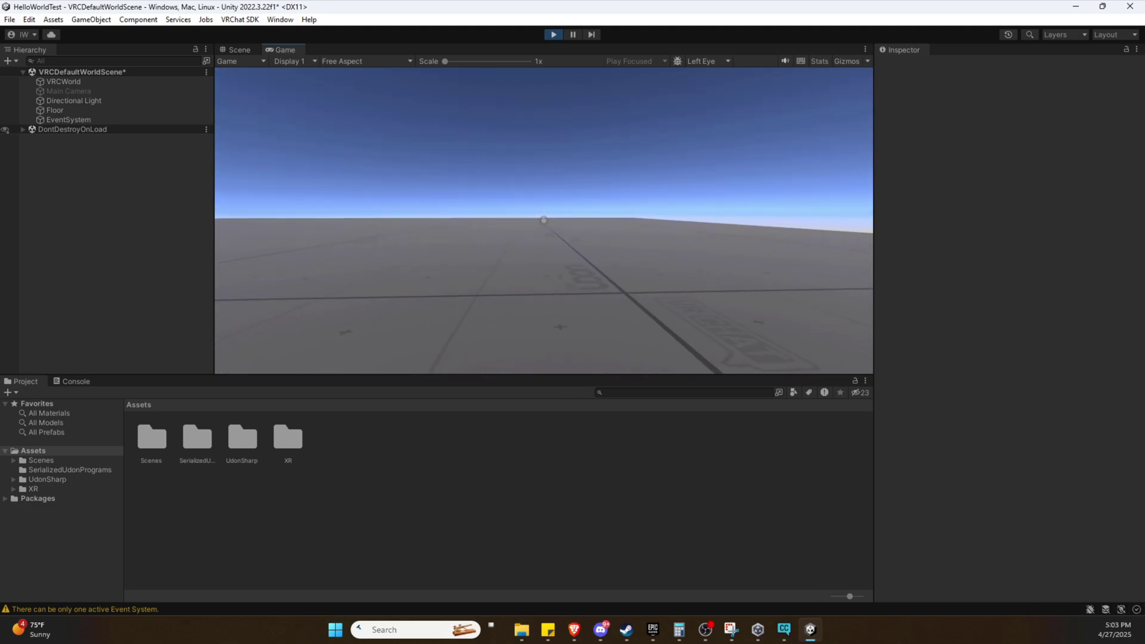
key(Escape)
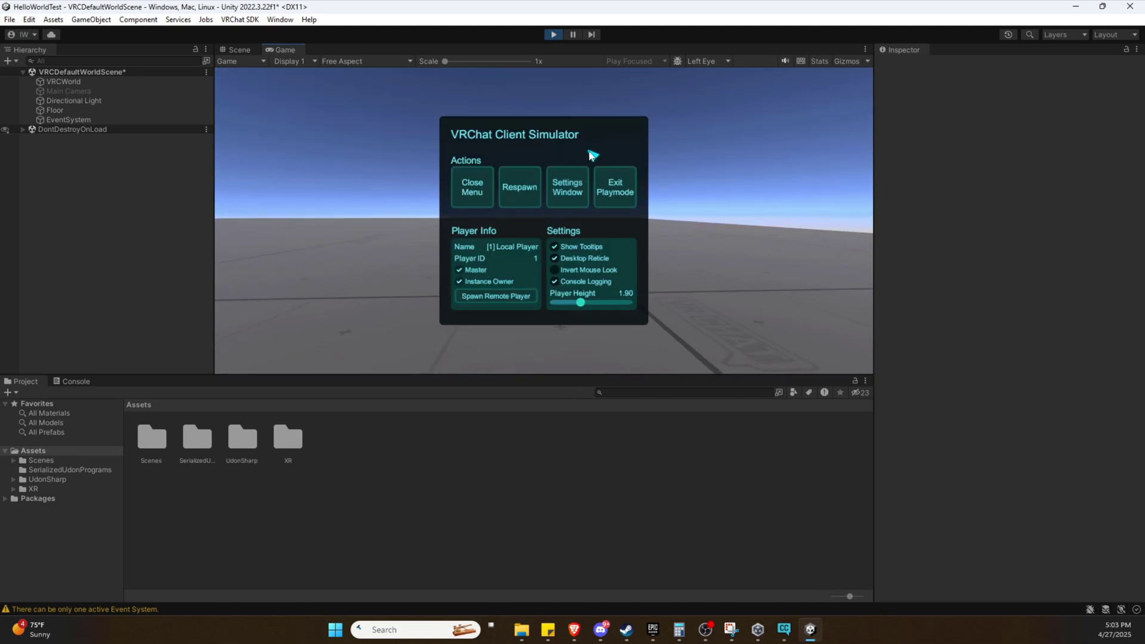
click(554, 34)
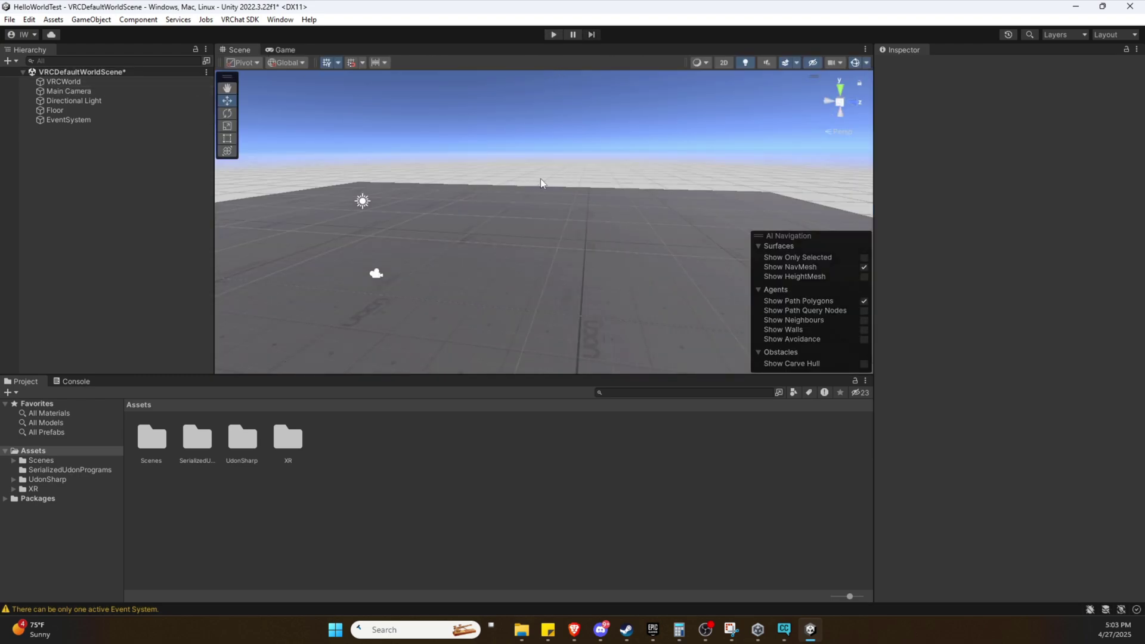
alt+drag(542, 183, 254, 249)
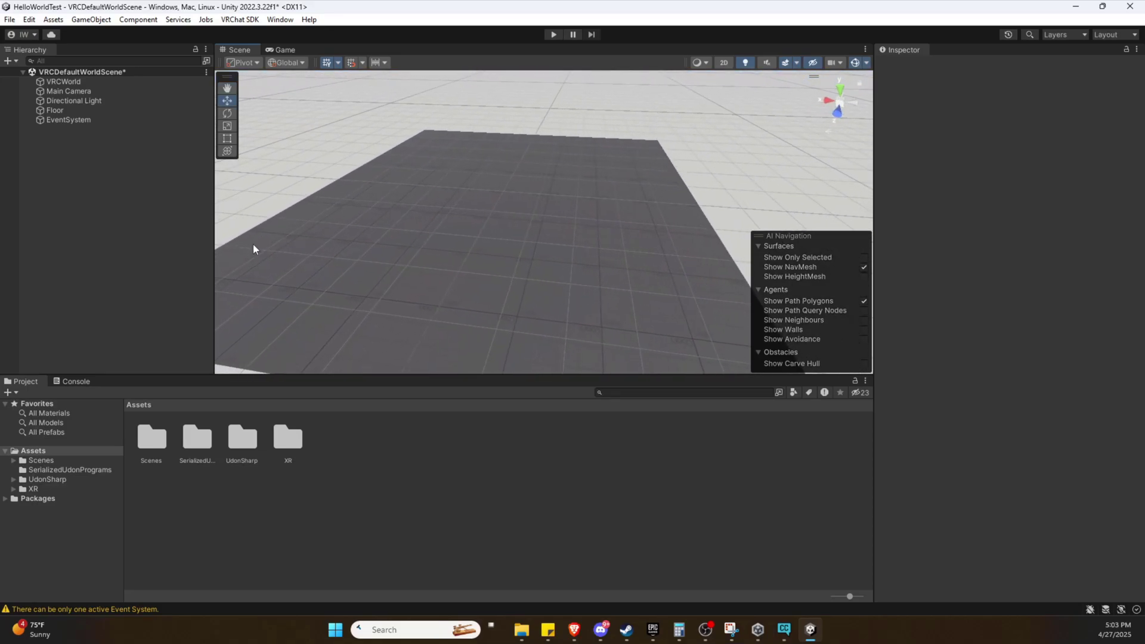
alt+drag(463, 217, 532, 245)
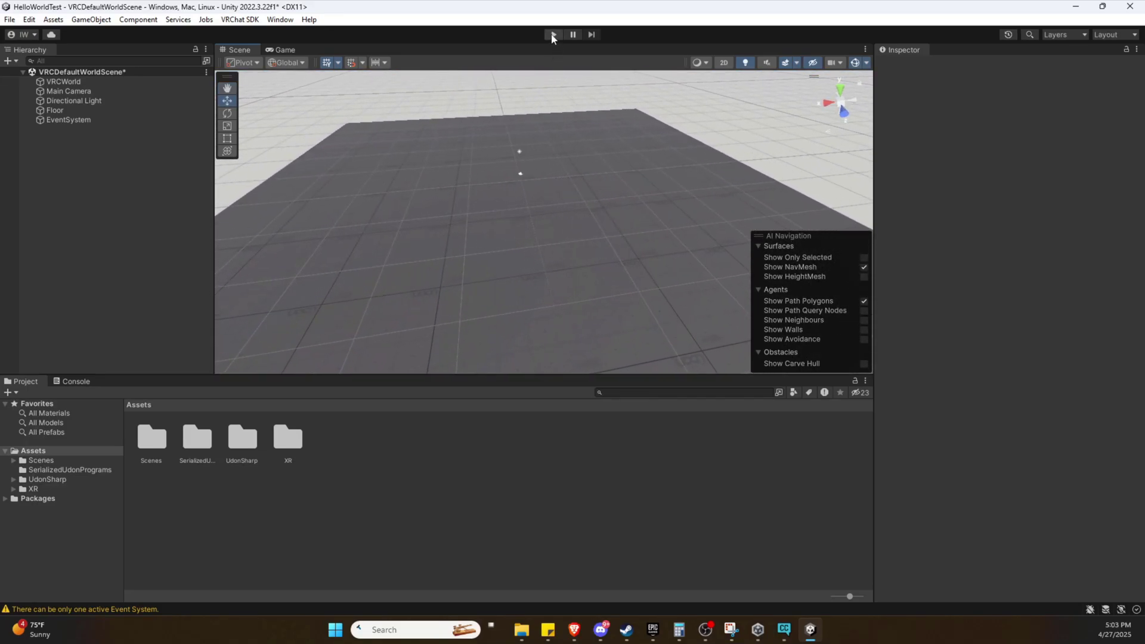
alt+drag(543, 206, 824, 152)
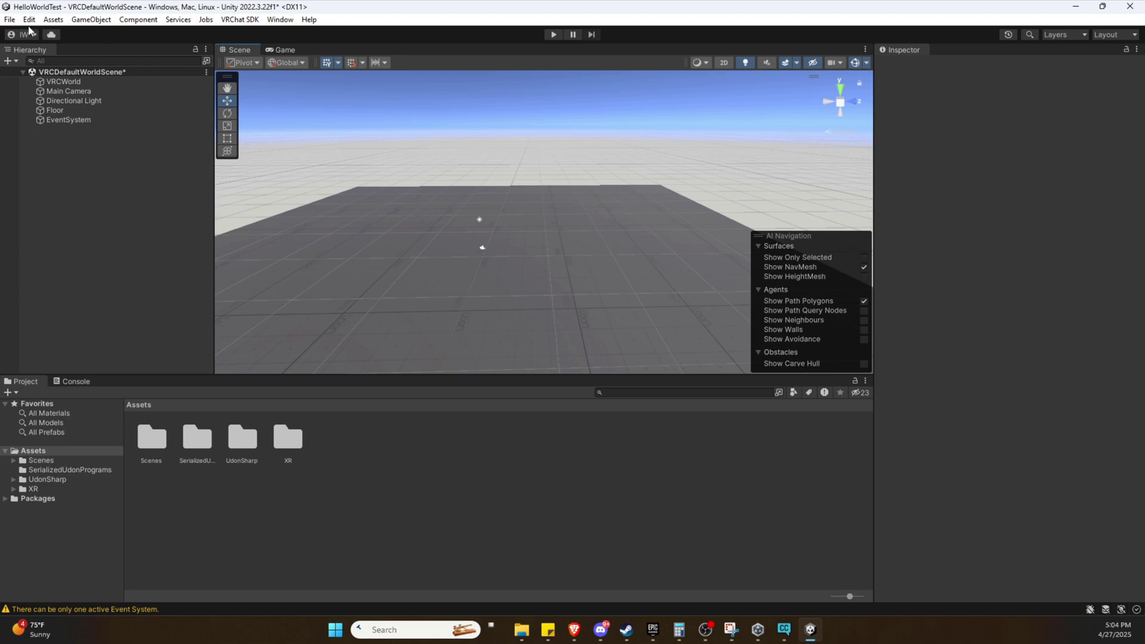
Step: Try to build the project for Windows into a new HelloWorldBuild folder inside Unity Practice, saving the modified scene
click(10, 19)
click(52, 180)
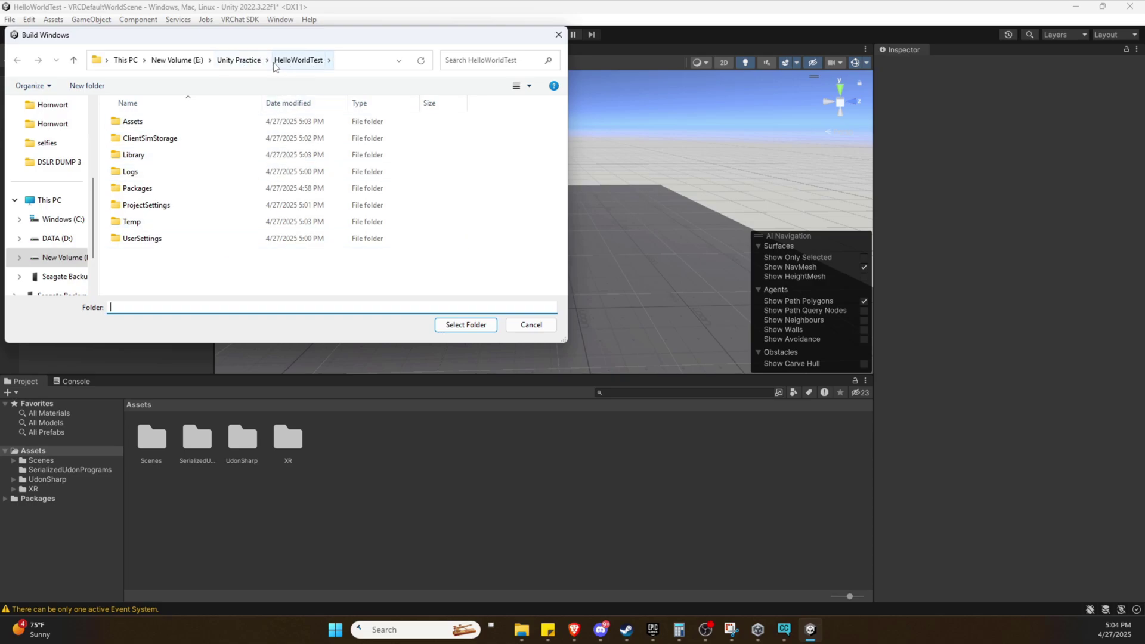
click(250, 61)
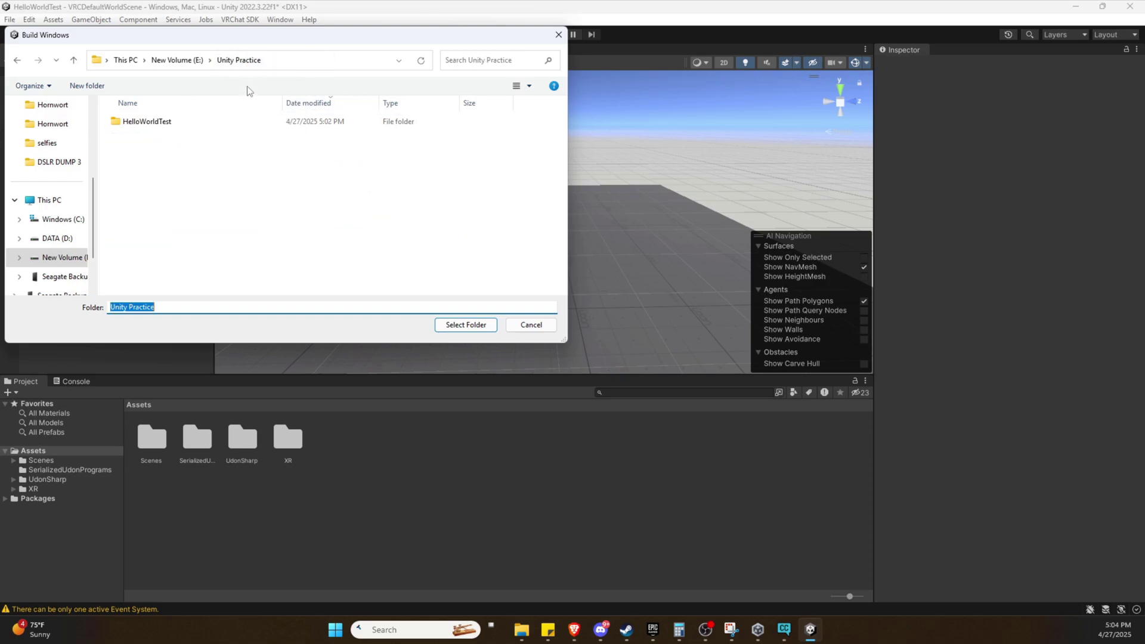
right_click(184, 156)
mouse_move(305, 268)
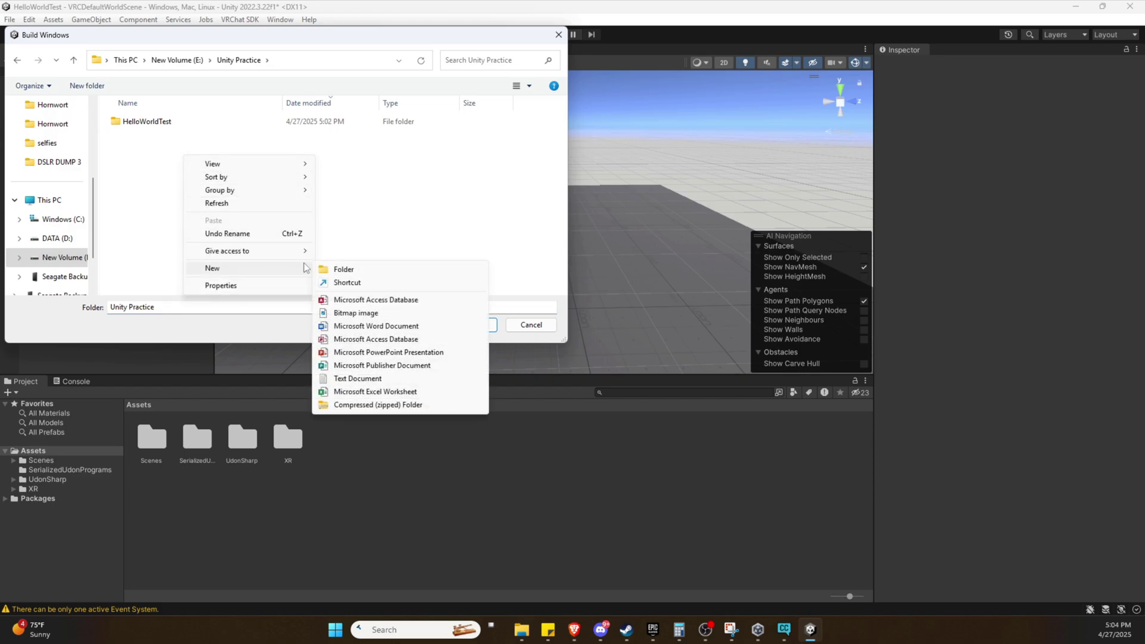
click(340, 269)
text(He)
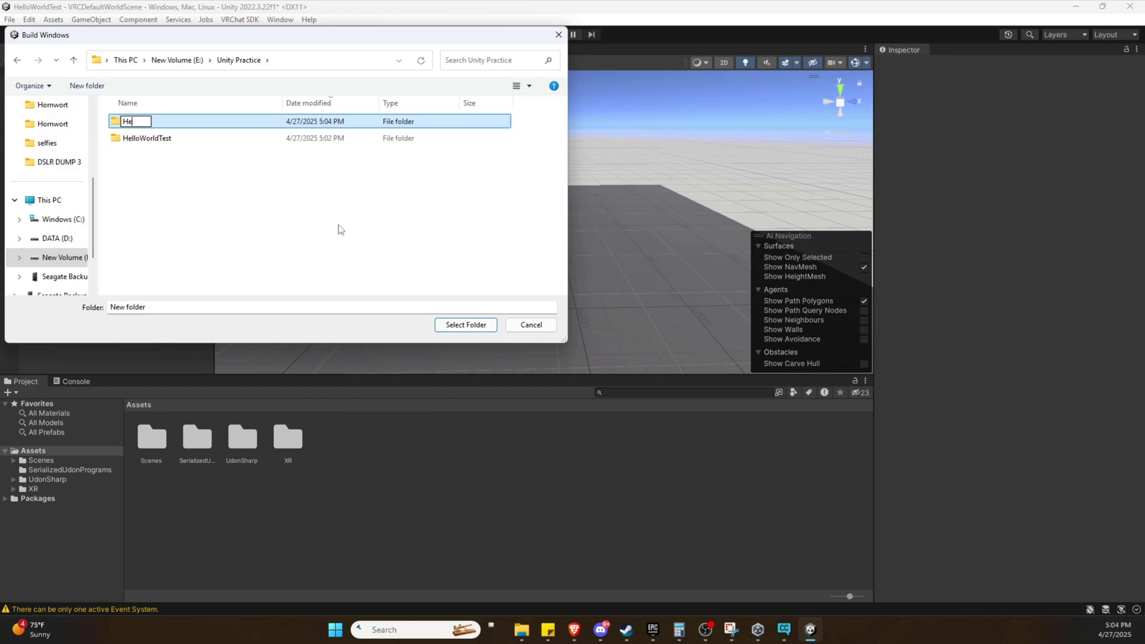
text(lloWorldBuild)
key(Return)
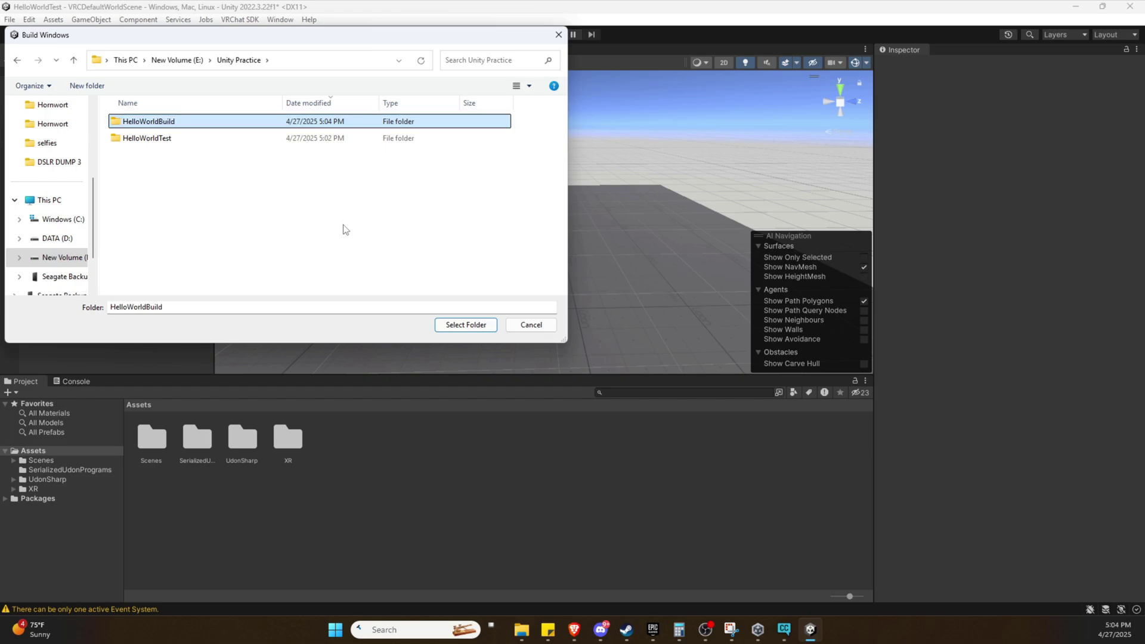
click(446, 325)
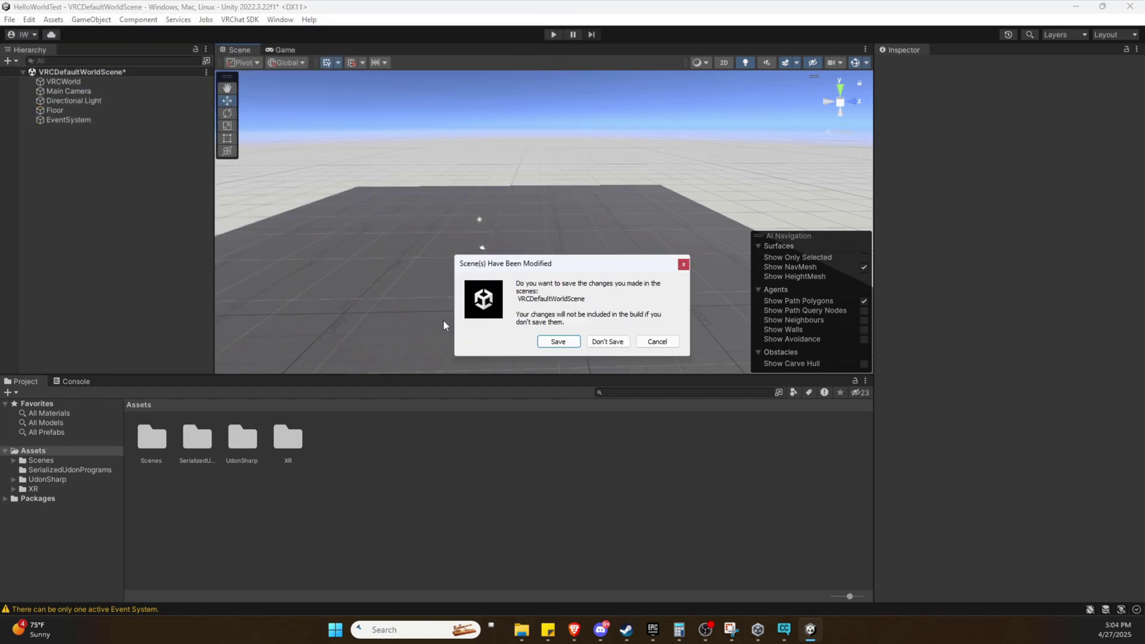
click(563, 344)
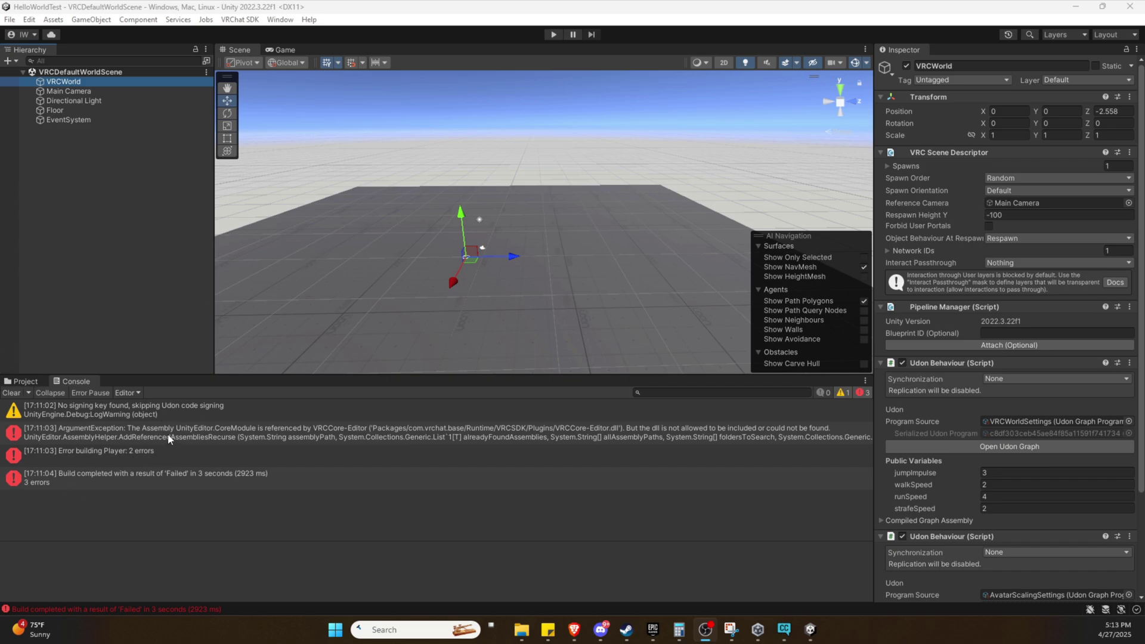
Step: Open the VRChat SDK control panel's world builder and enter the world name HelloWorld and the description "asd"
click(229, 22)
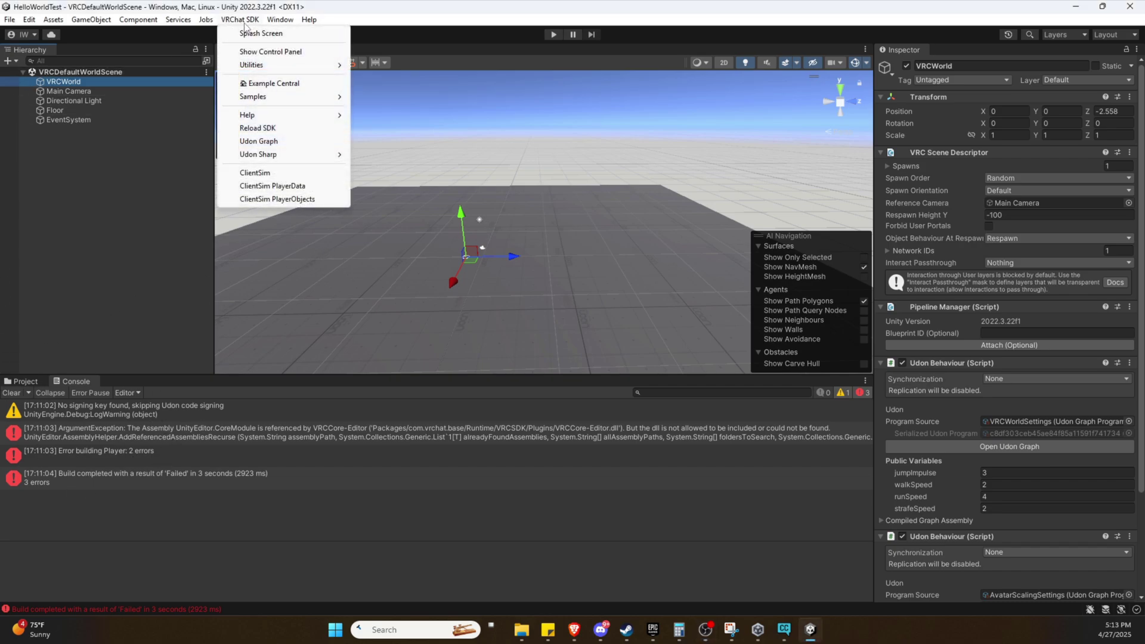
click(267, 52)
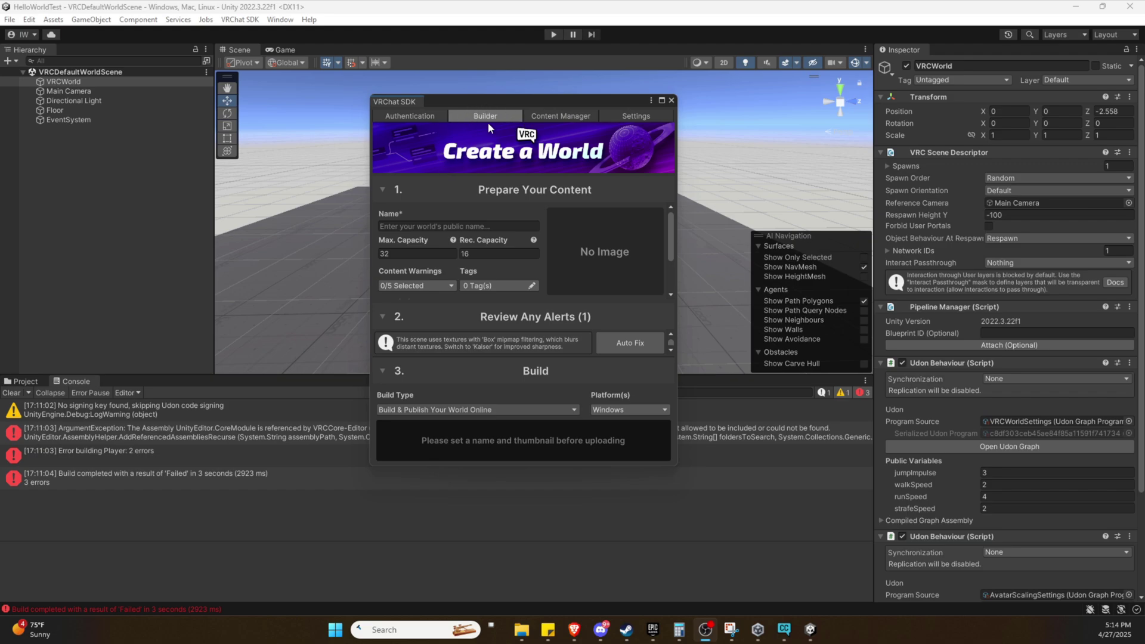
click(415, 226)
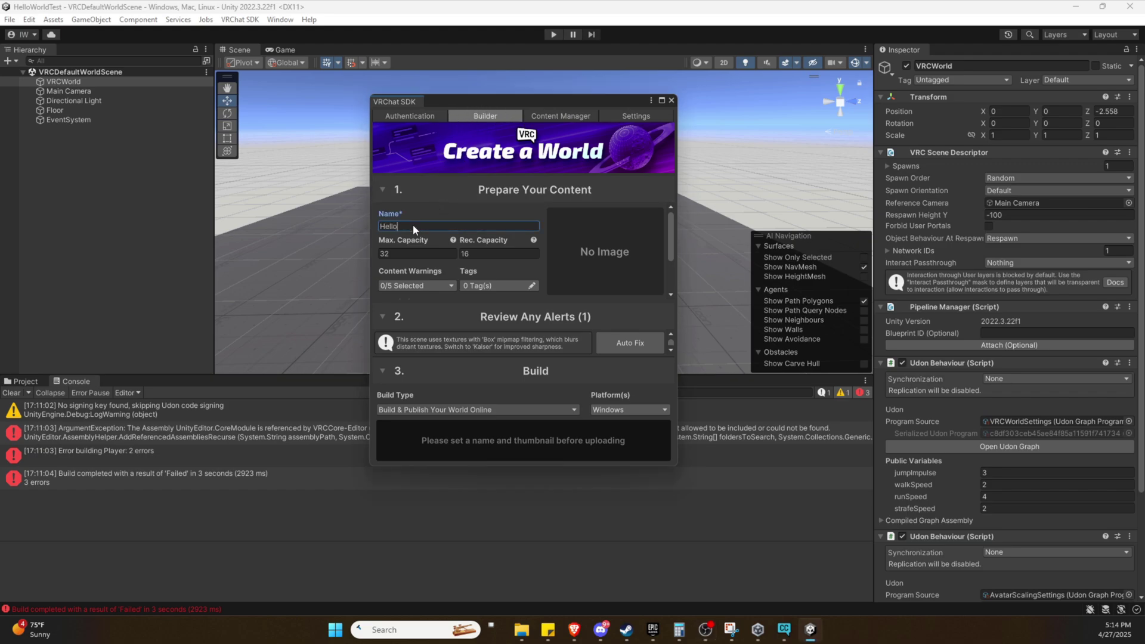
text(HelloWorld)
scroll(481, 227, down, 3)
click(474, 277)
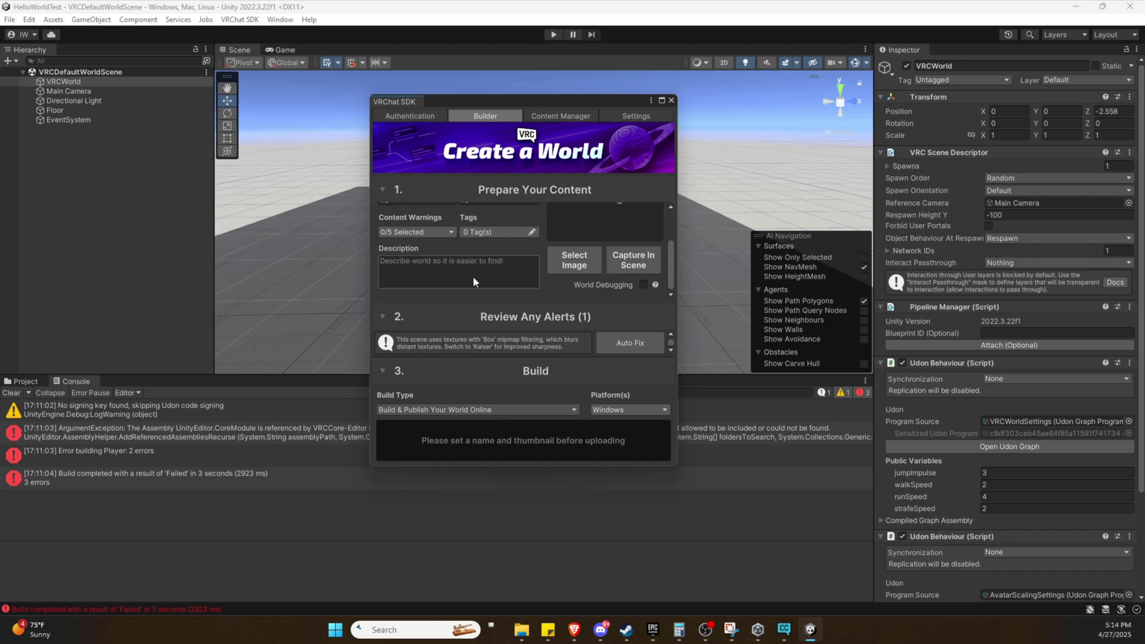
text(asd)
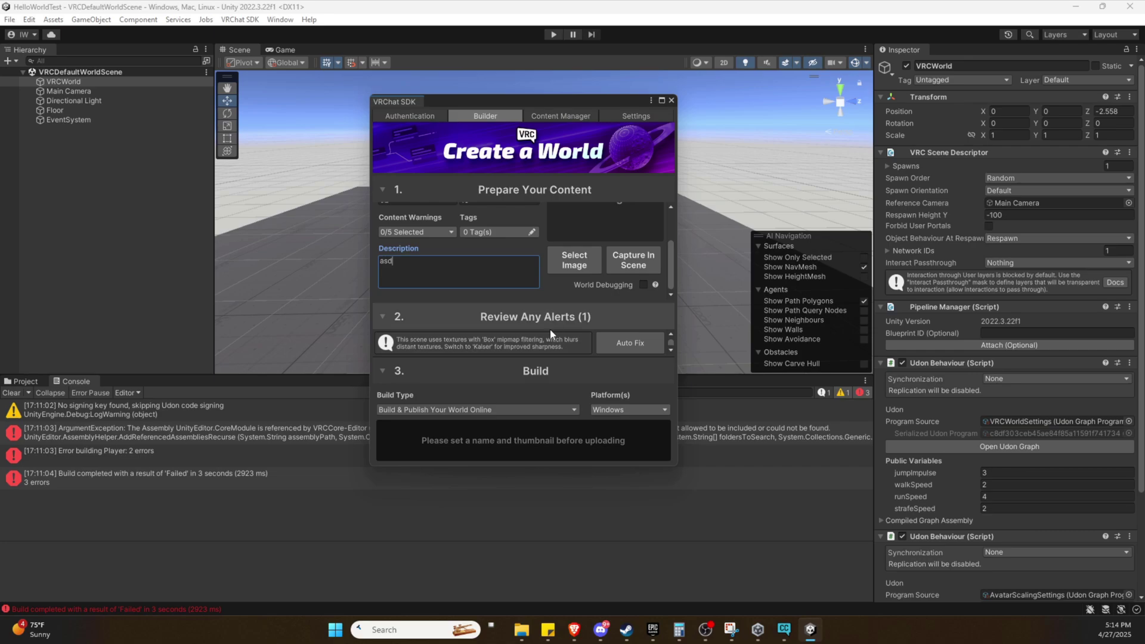
Step: Auto-fix the texture mipmap filtering alert and capture a view of the scene as the world's thumbnail
click(635, 349)
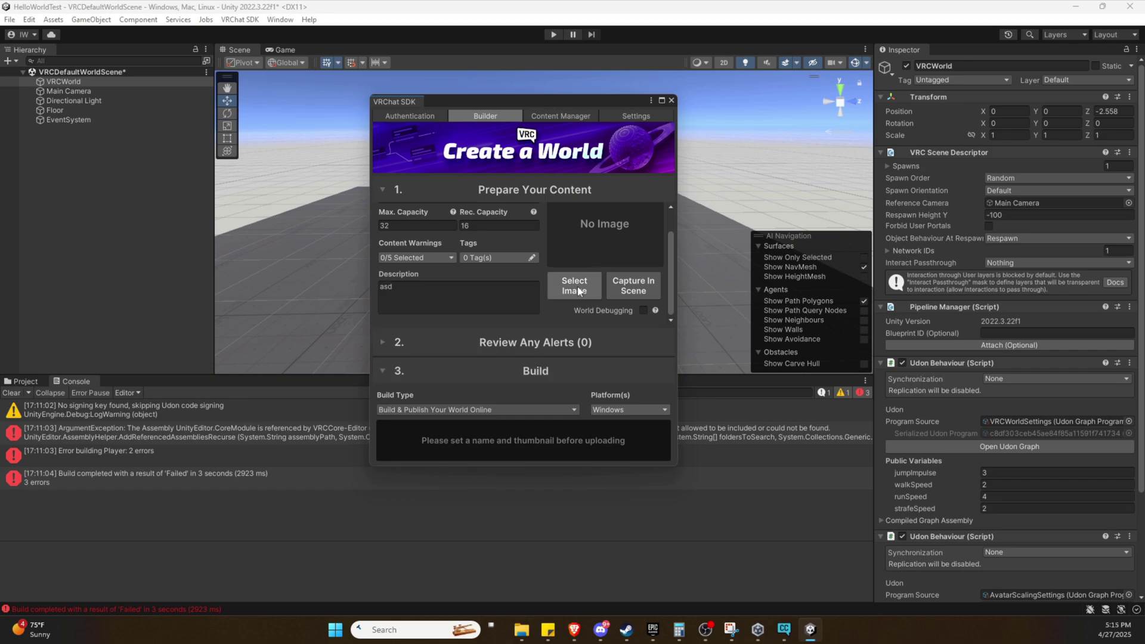
click(635, 281)
click(635, 281)
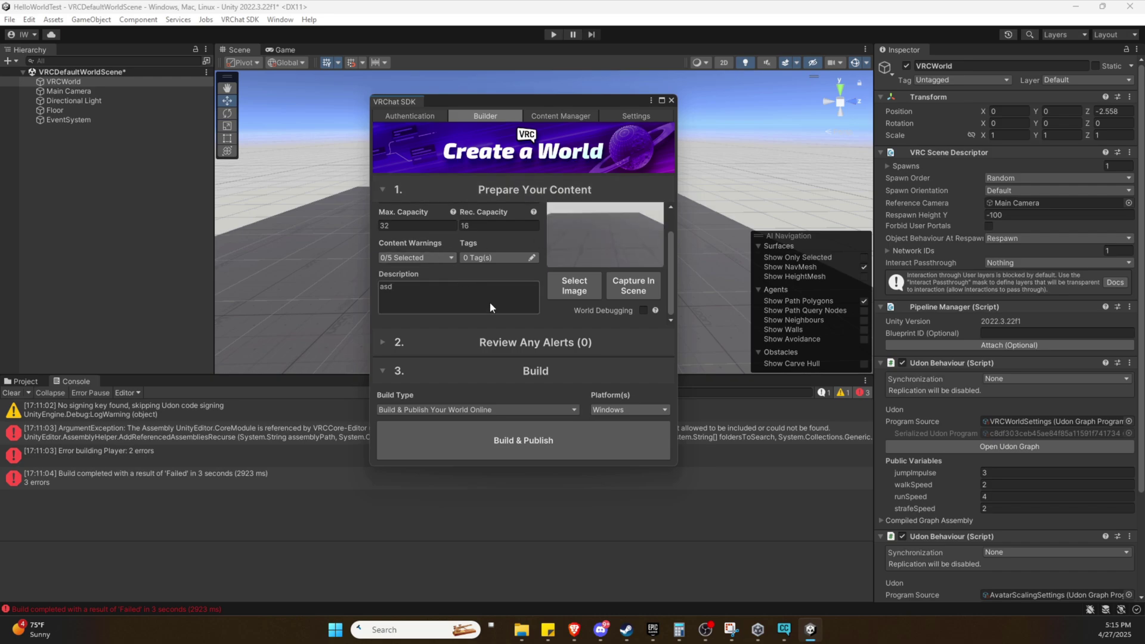
Step: Review the world's details and build and publish HelloWorld online for Windows
scroll(489, 302, up, 2)
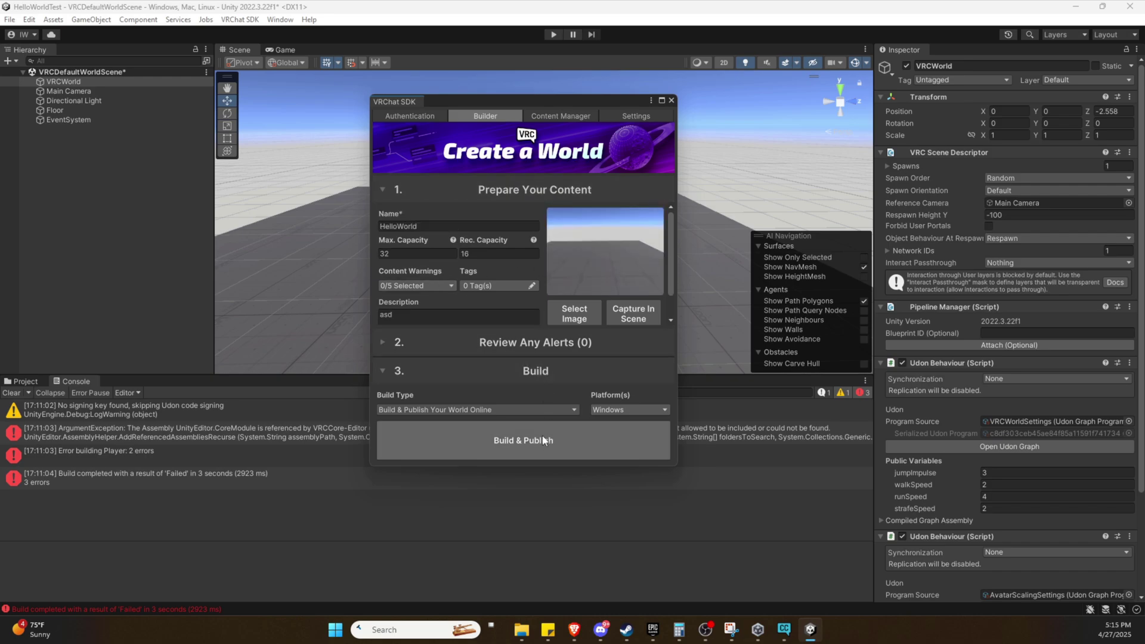
scroll(477, 342, down, 2)
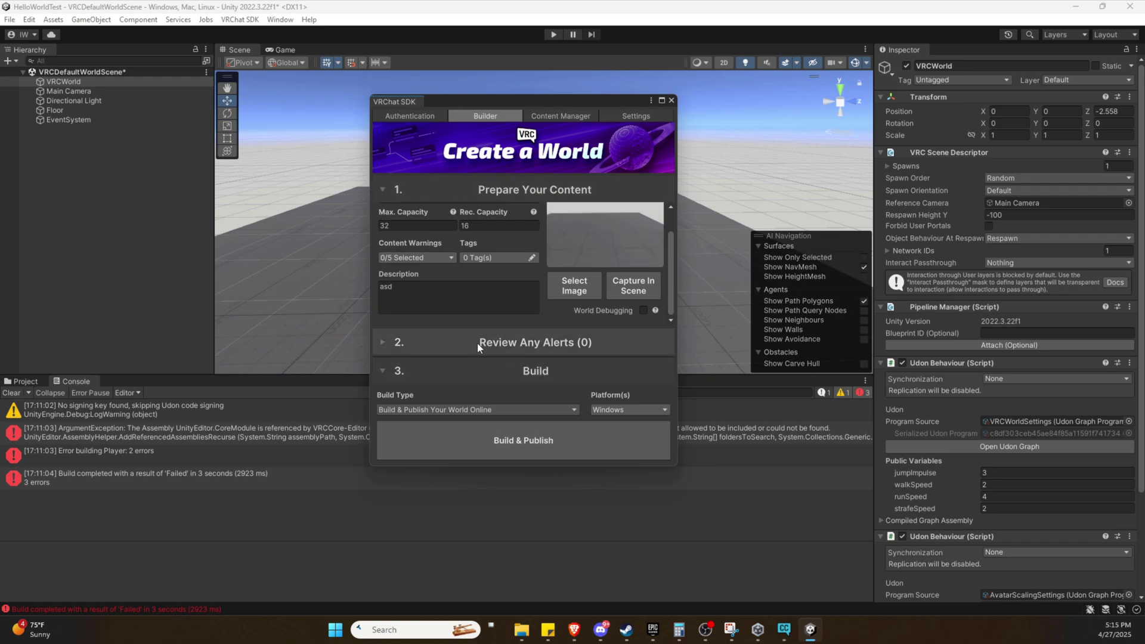
click(523, 444)
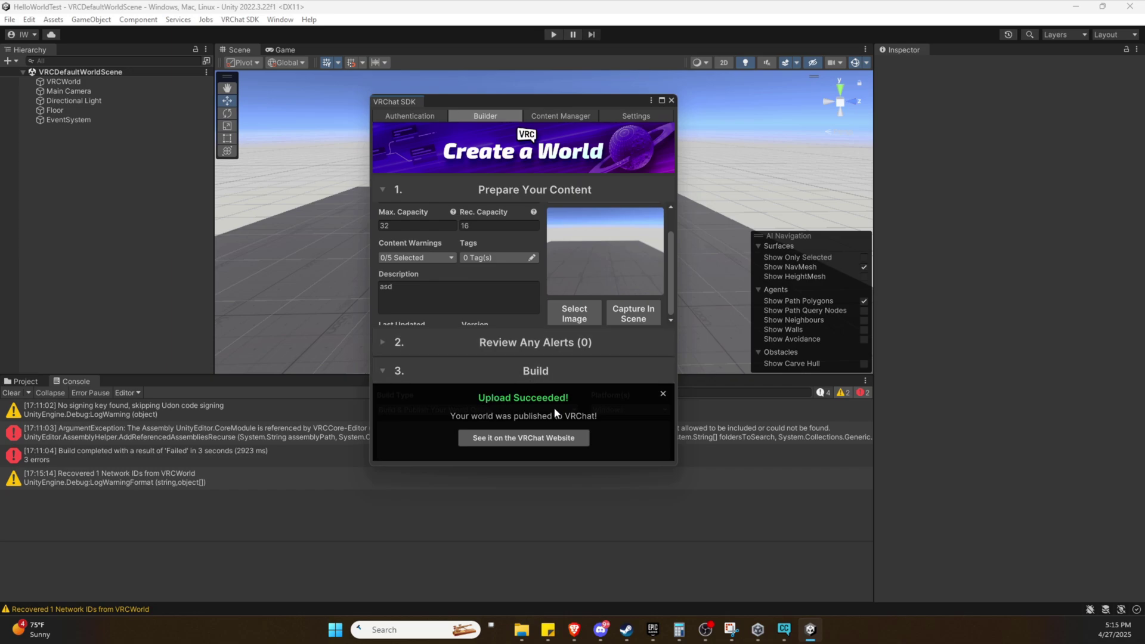
Step: Open the published world on the VRChat website and examine its thumbnail, description, details and visibility
click(535, 442)
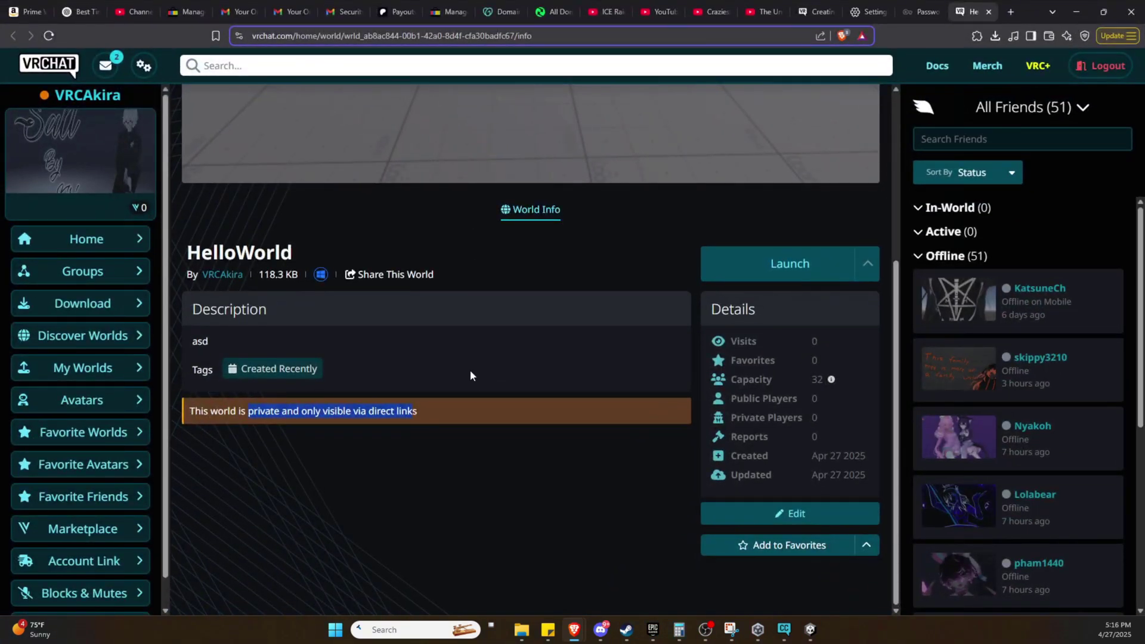
scroll(456, 317, up, 4)
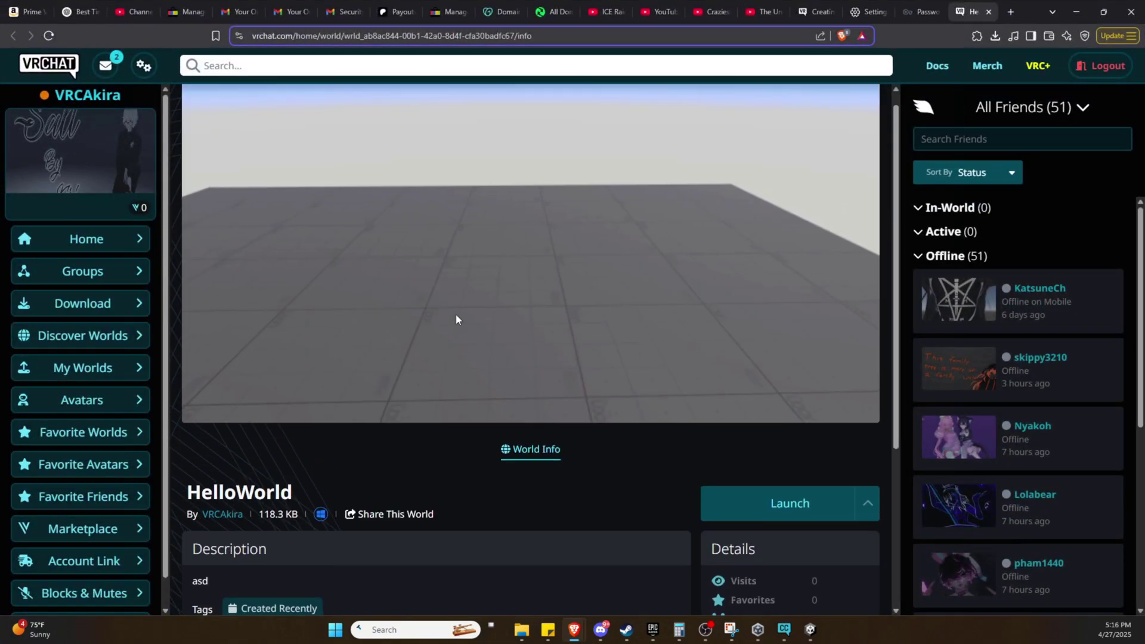
scroll(432, 393, down, 3)
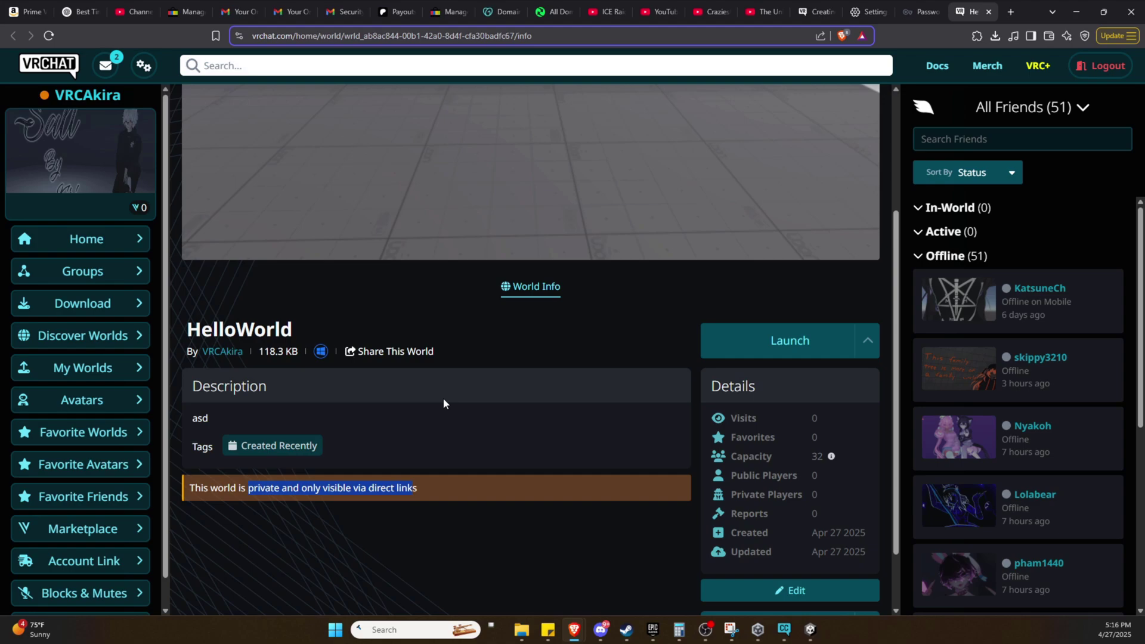
scroll(443, 404, up, 3)
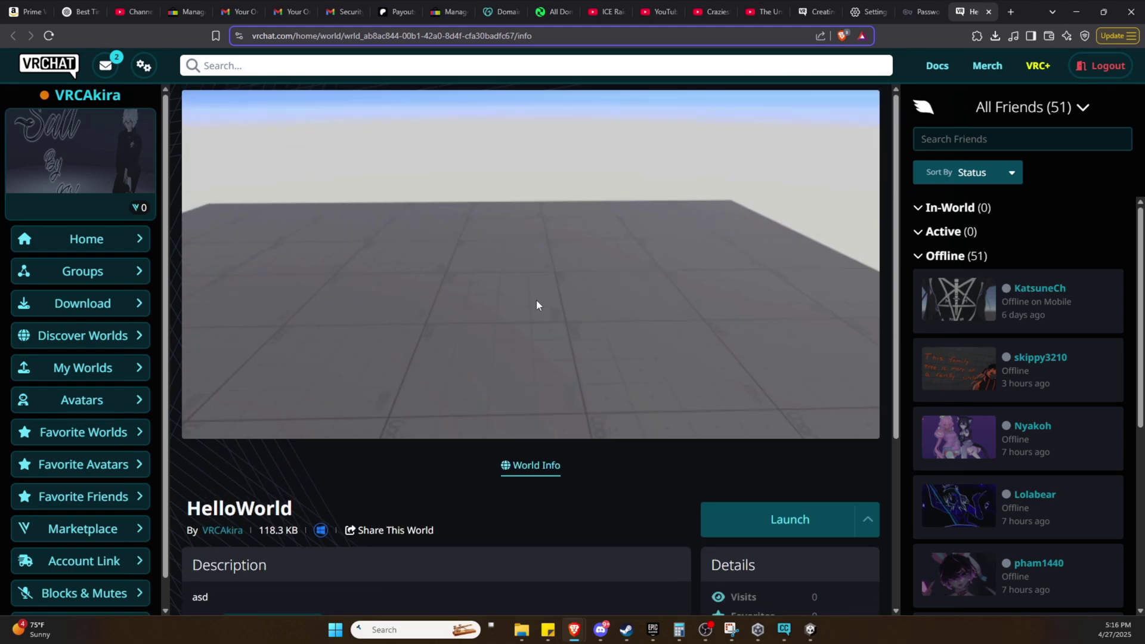
scroll(536, 299, down, 4)
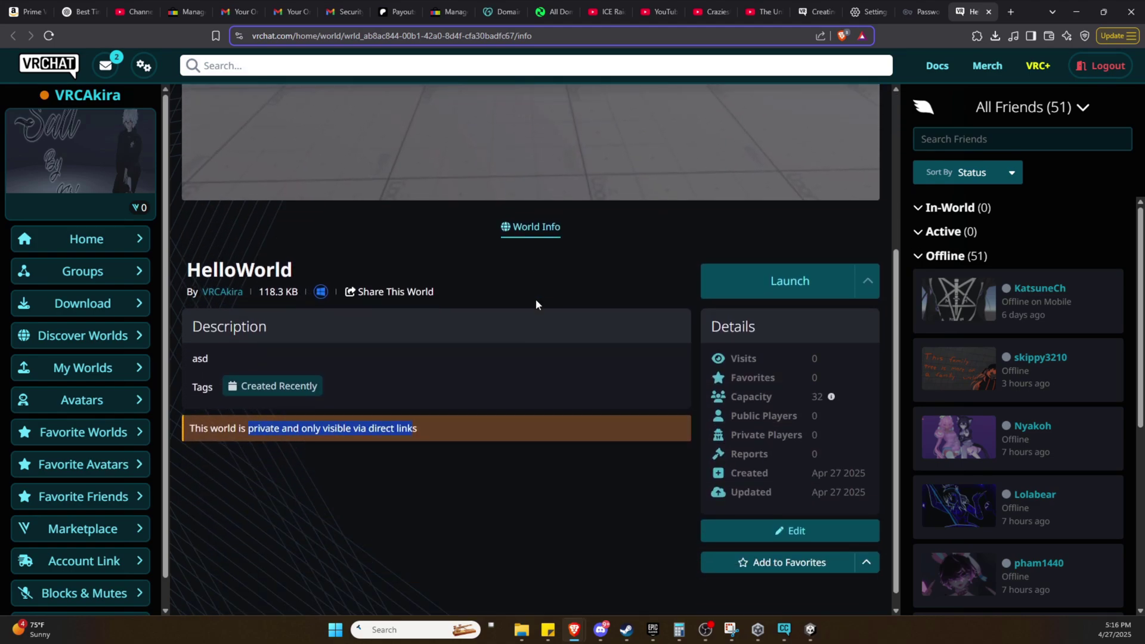
scroll(536, 298, up, 4)
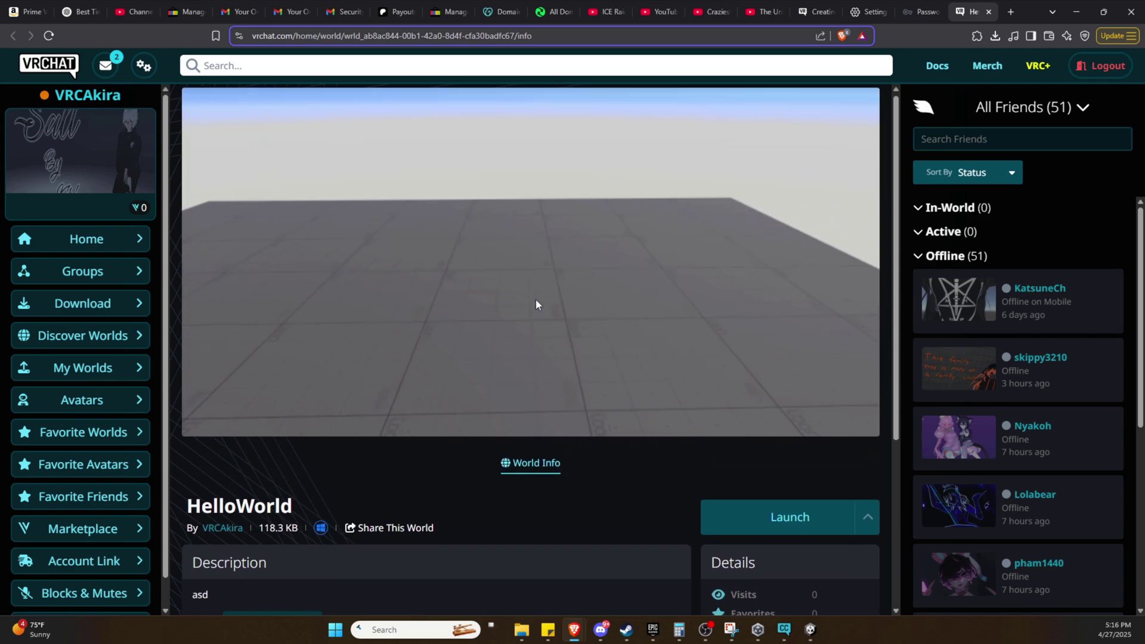